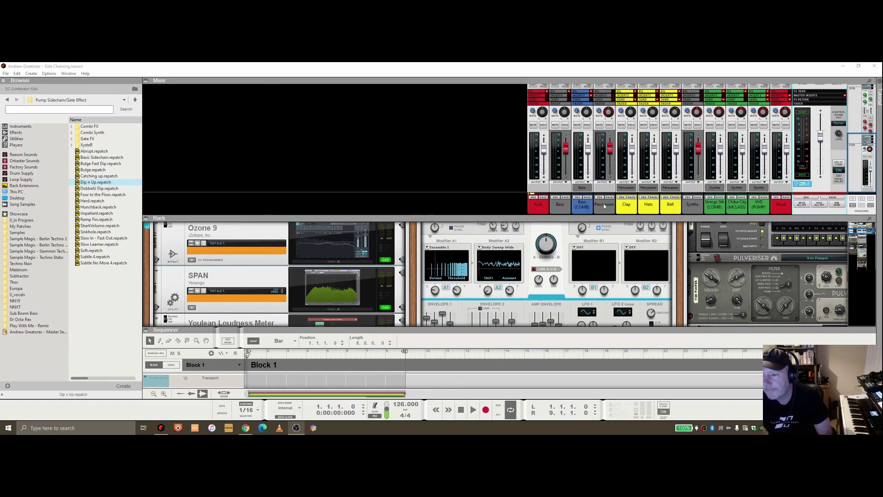
# Step: Open the Spectrum EQ window and shrink the mixer so the device rack fills most of the window
pyautogui.press('F2')
pyautogui.moveTo(705, 217); pyautogui.dragTo(705, 108)
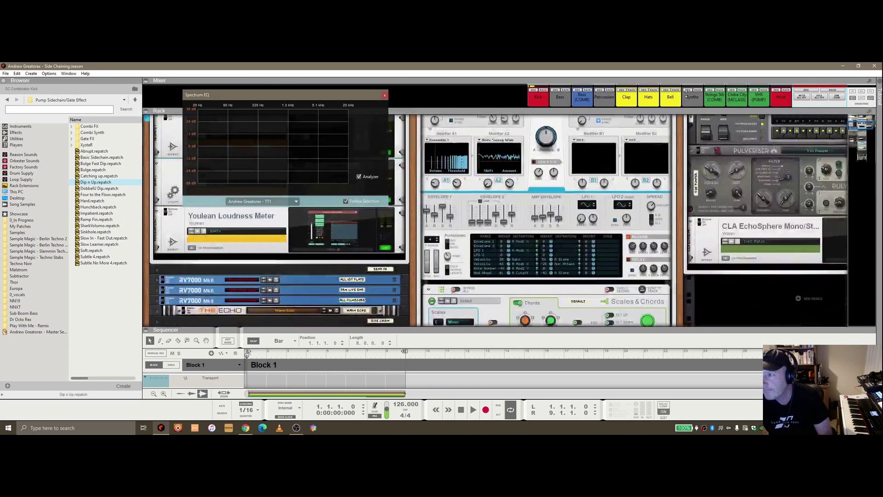
# Step: Close the Spectrum EQ, collapse the sequencer and scroll down to the Side Chain Combinator
pyautogui.click(385, 96)
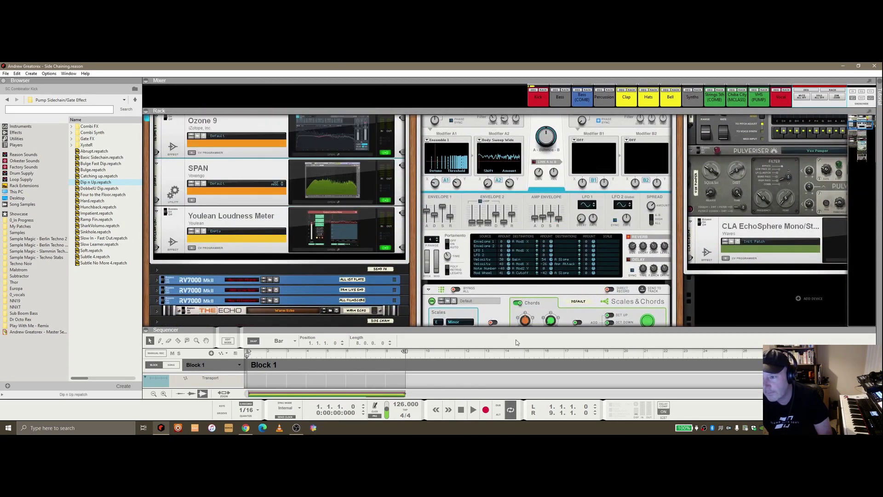
pyautogui.moveTo(515, 329); pyautogui.dragTo(526, 429)
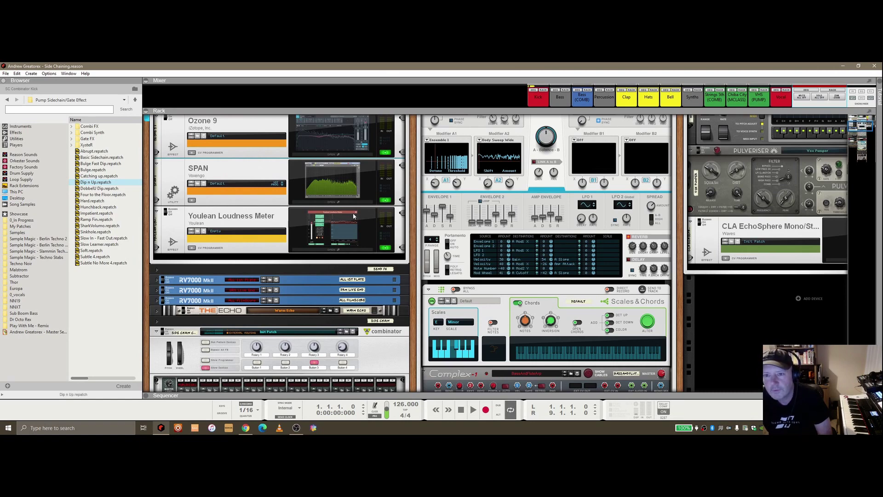
pyautogui.scroll(-5, 352, 212)
pyautogui.scroll(-2, 375, 224)
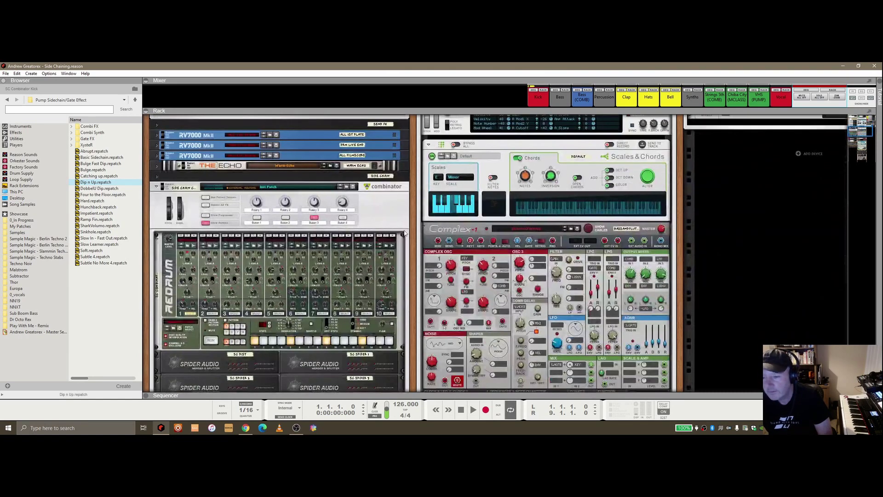
pyautogui.scroll(-1, 278, 230)
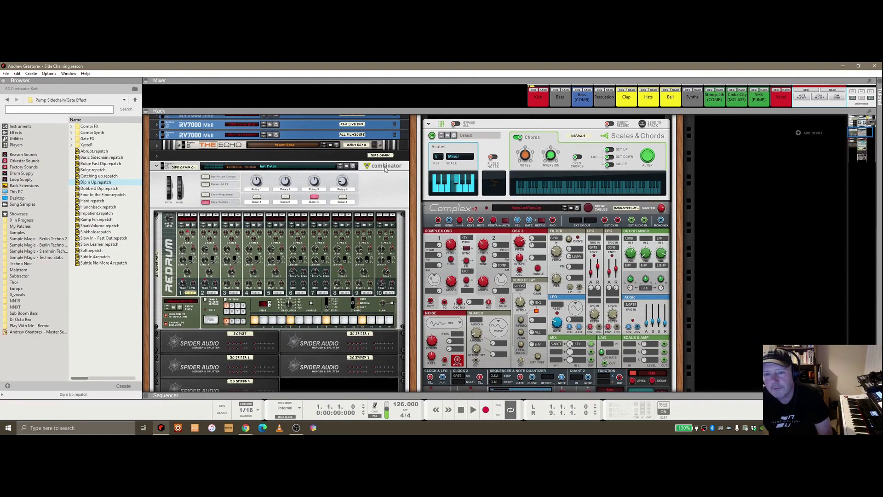
# Step: Check the combinator's name, fold and unfold its Redrum, then flip the rack to its rear
pyautogui.doubleClick(194, 166)
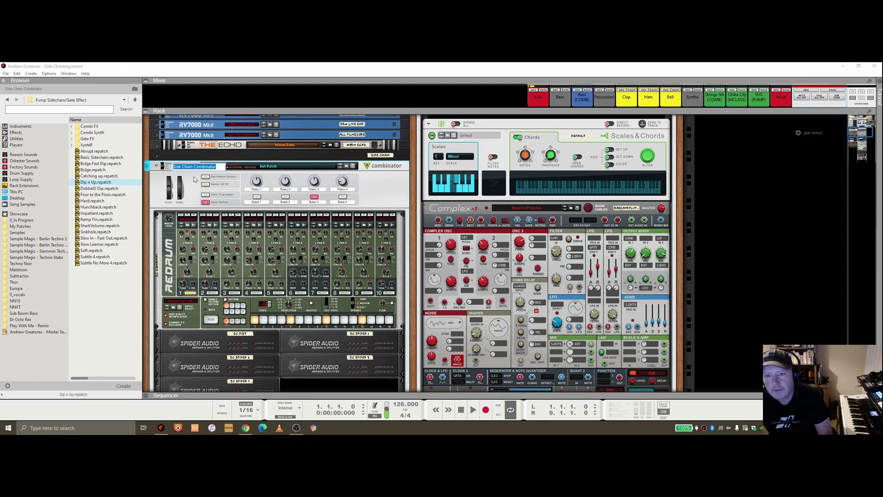
pyautogui.press('Return')
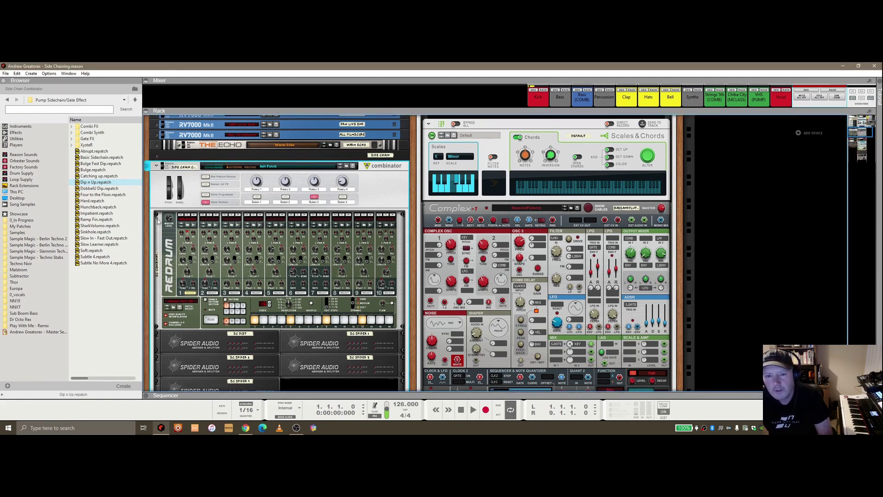
pyautogui.click(157, 218)
pyautogui.click(157, 218)
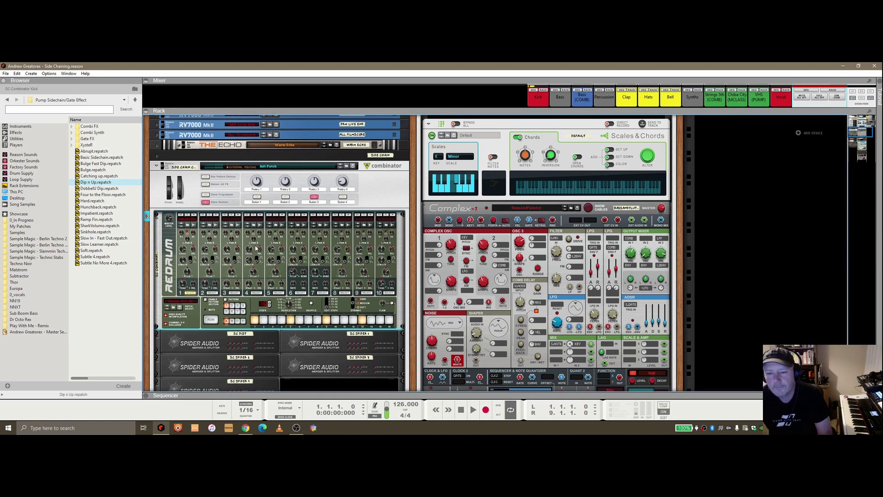
pyautogui.scroll(-1, 256, 249)
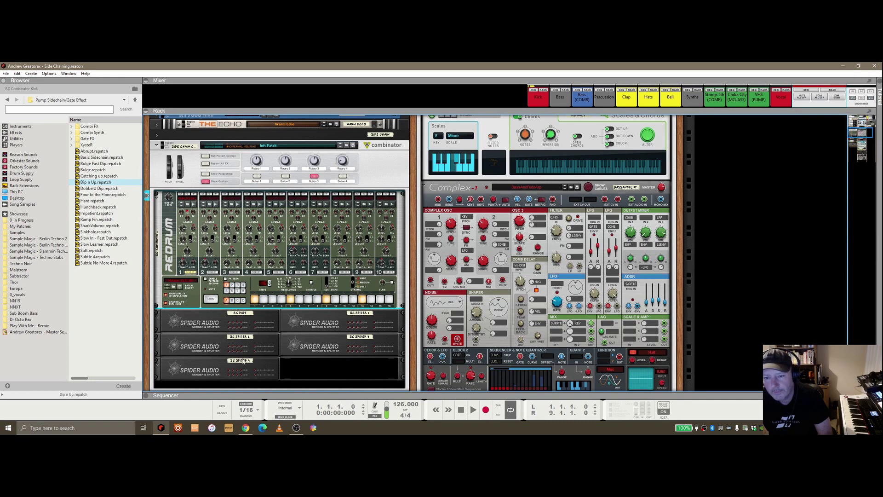
pyautogui.press('Tab')
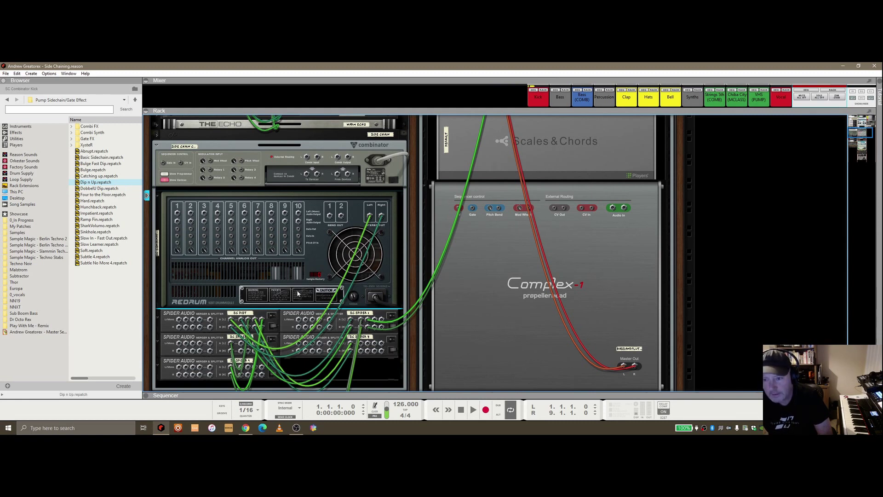
# Step: Flip the rack back to the front after tracing the Redrum-to-Spider cables
pyautogui.press('Tab')
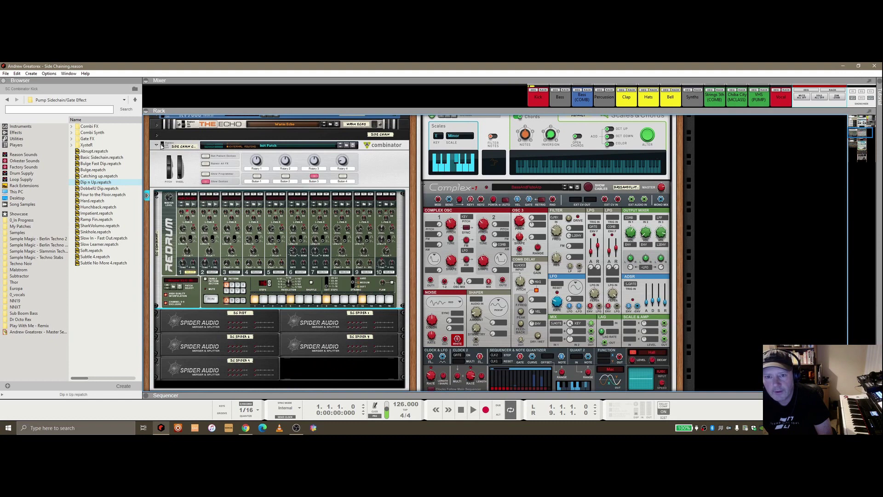
# Step: Fold the Side Chain Combinator and select the Bass (COMB) channel, keeping its name
pyautogui.click(157, 146)
pyautogui.scroll(3, 242, 199)
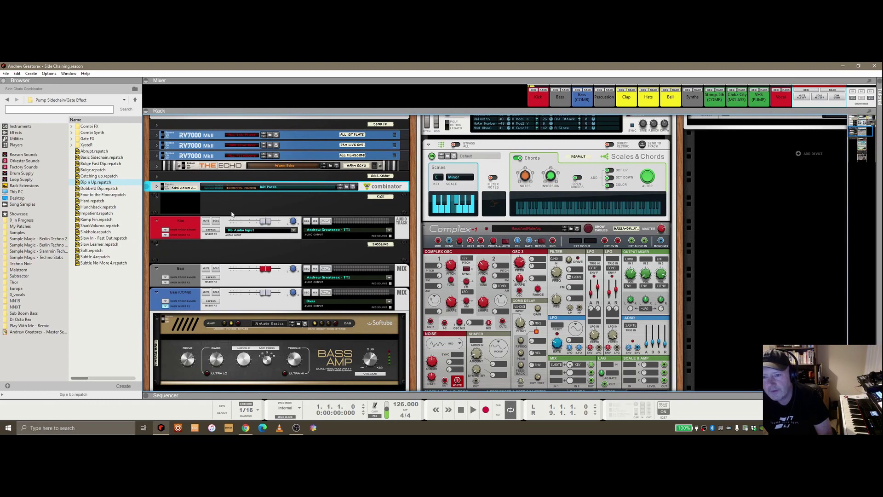
pyautogui.doubleClick(186, 294)
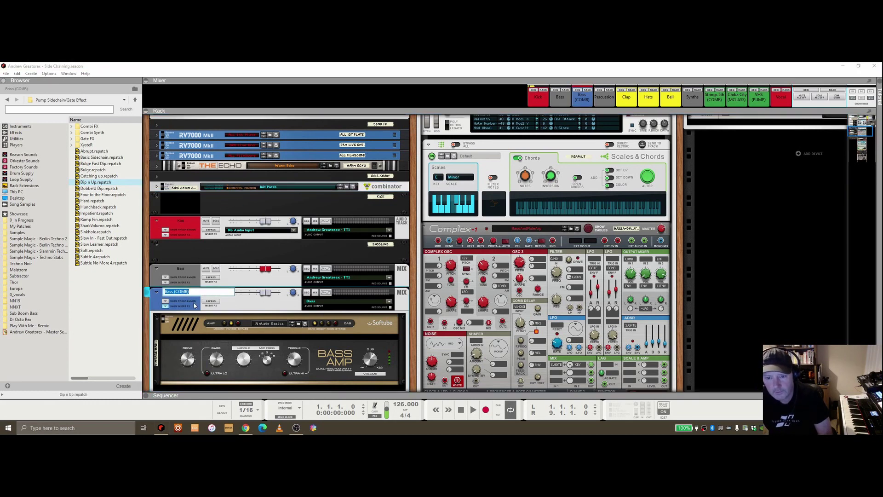
pyautogui.press('Return')
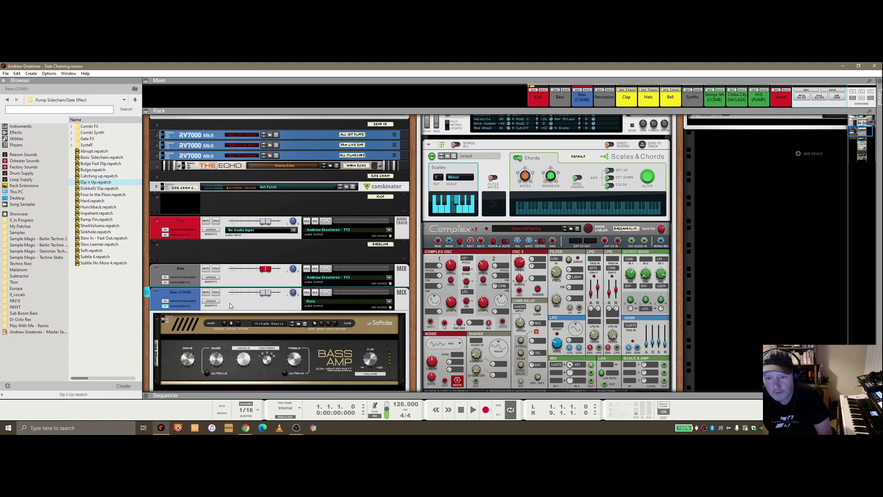
# Step: Flip the rack to its rear, unfold the combinator and scroll to the Bass (COMB) cabling
pyautogui.press('Tab')
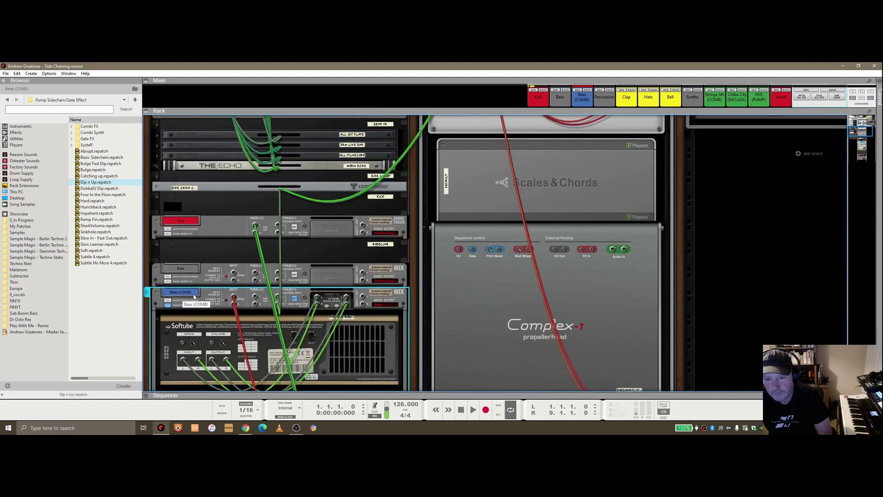
pyautogui.scroll(-1, 281, 277)
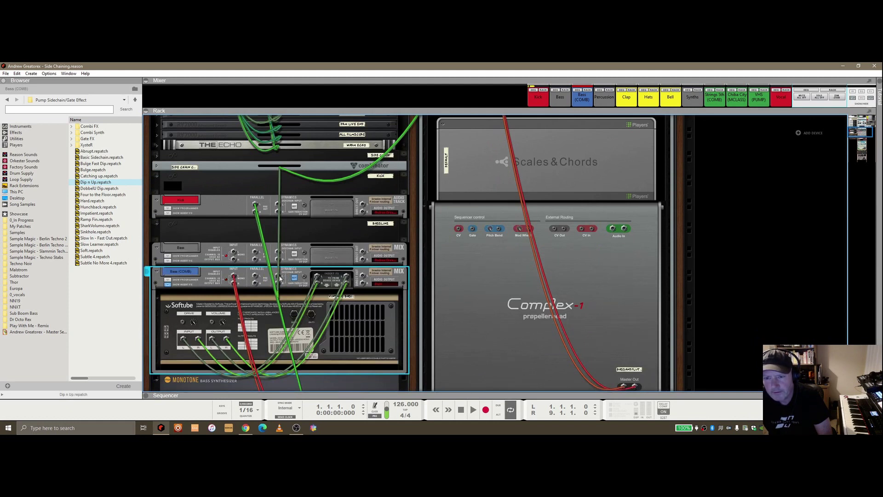
pyautogui.click(156, 166)
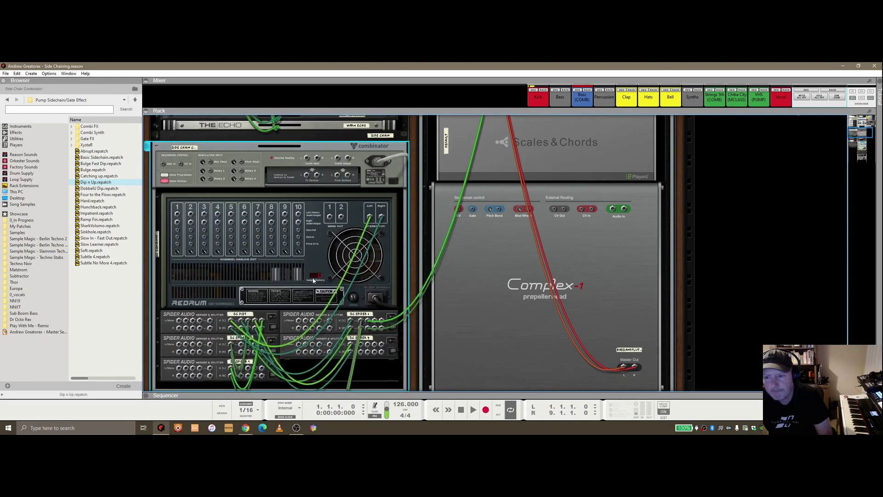
pyautogui.scroll(-4, 355, 299)
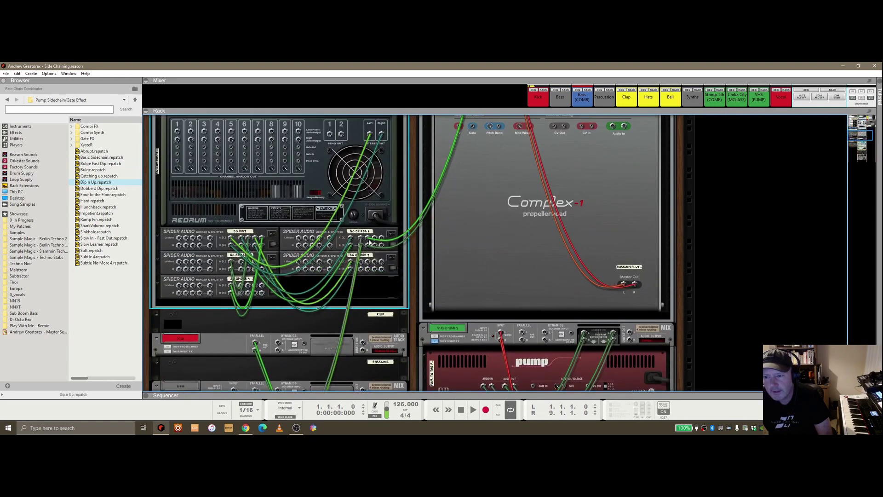
pyautogui.moveTo(369, 240)
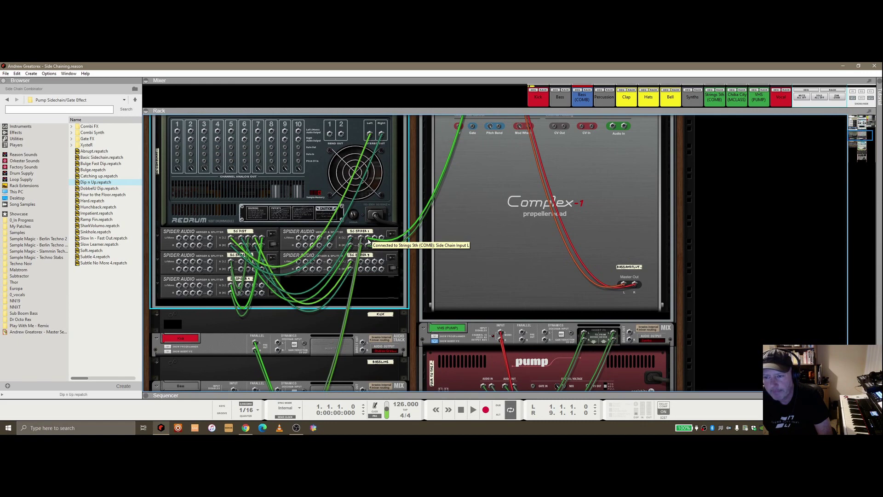
pyautogui.scroll(-2, 310, 251)
pyautogui.scroll(-6, 310, 250)
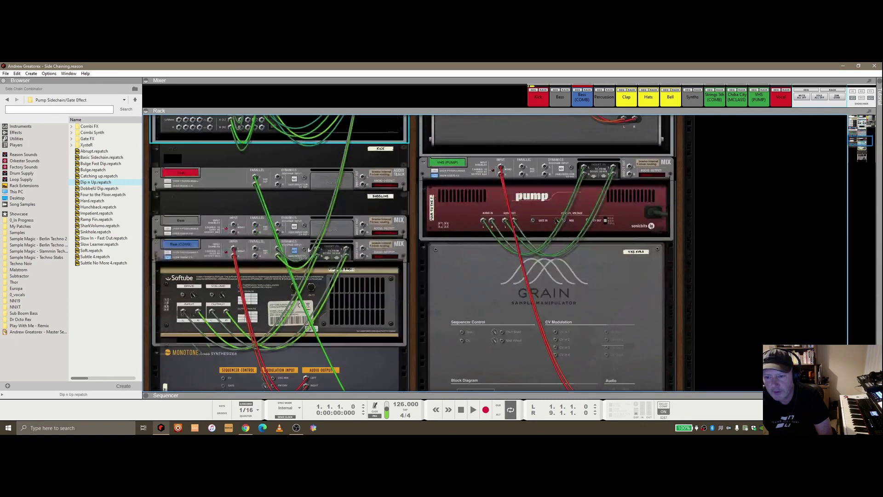
# Step: Disconnect the existing cables from the Bass (COMB) side-chain input
pyautogui.rightClick(277, 250)
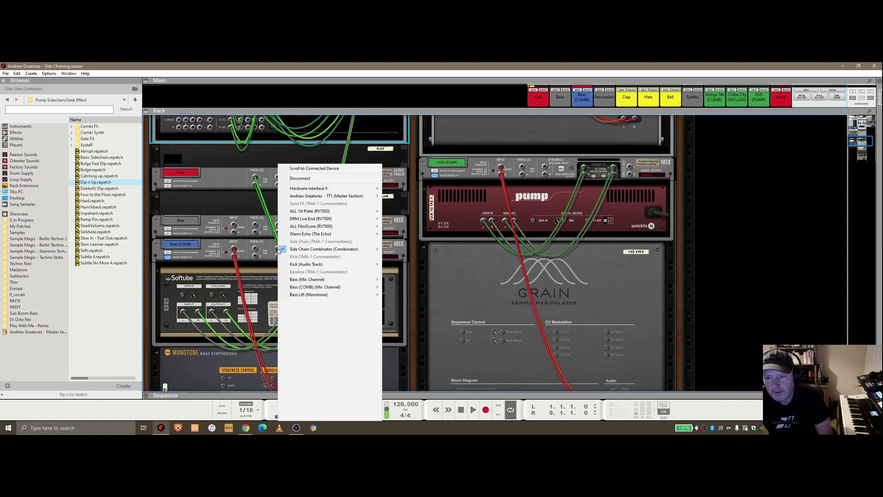
pyautogui.click(303, 179)
pyautogui.rightClick(278, 252)
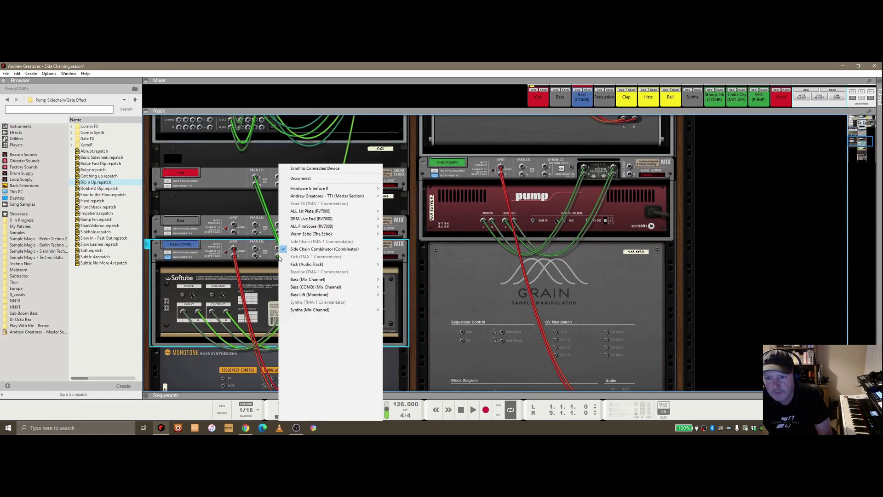
pyautogui.click(303, 179)
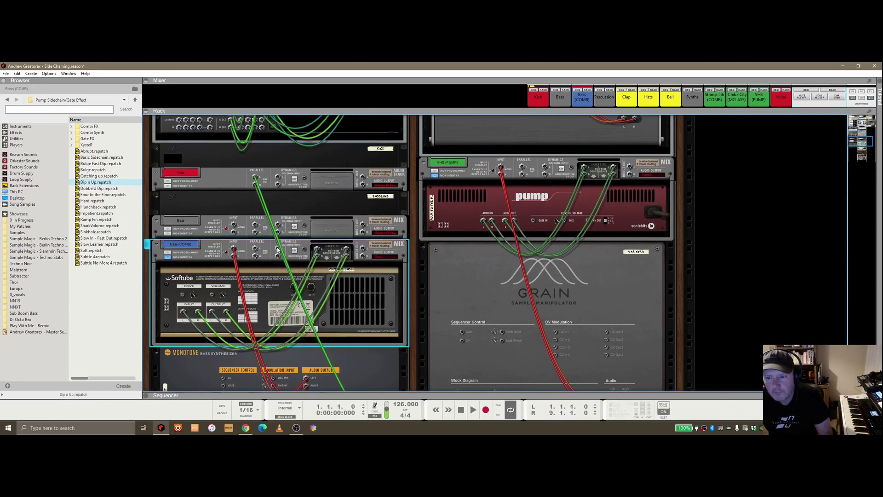
# Step: Connect the Bass (COMB) side-chain to SC Spider 1 Split Output 1 Left and flip the rack to the front
pyautogui.rightClick(278, 250)
pyautogui.moveTo(325, 253)
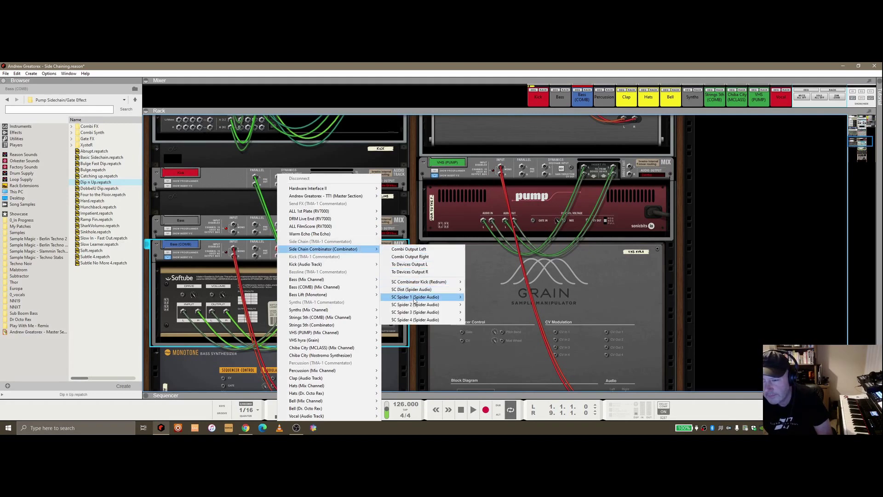
pyautogui.moveTo(420, 314)
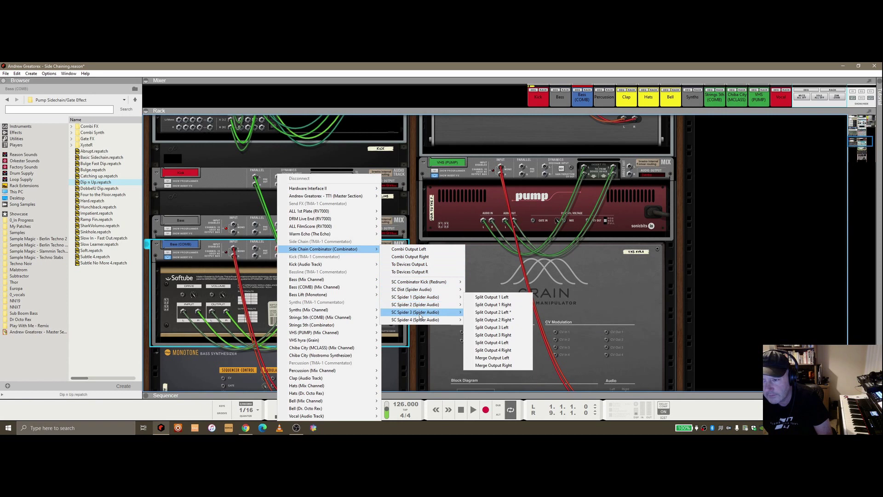
pyautogui.click(512, 300)
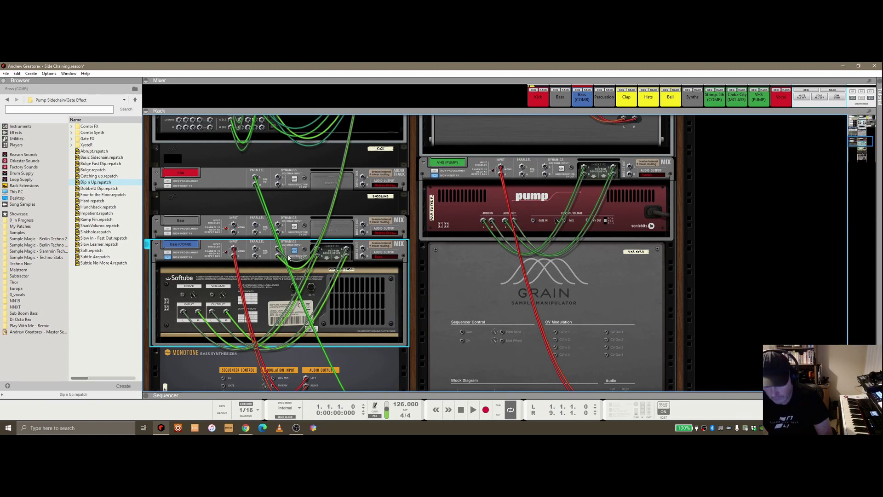
pyautogui.press('Tab')
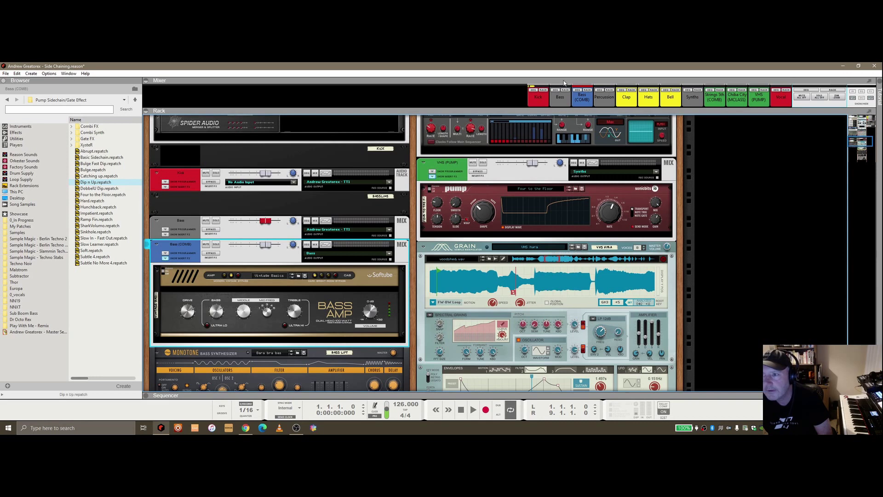
# Step: Expand the mixer and audition Kick and Bass (COMB) soloed together, then Bass alone
pyautogui.press('F6')
pyautogui.click(583, 379)
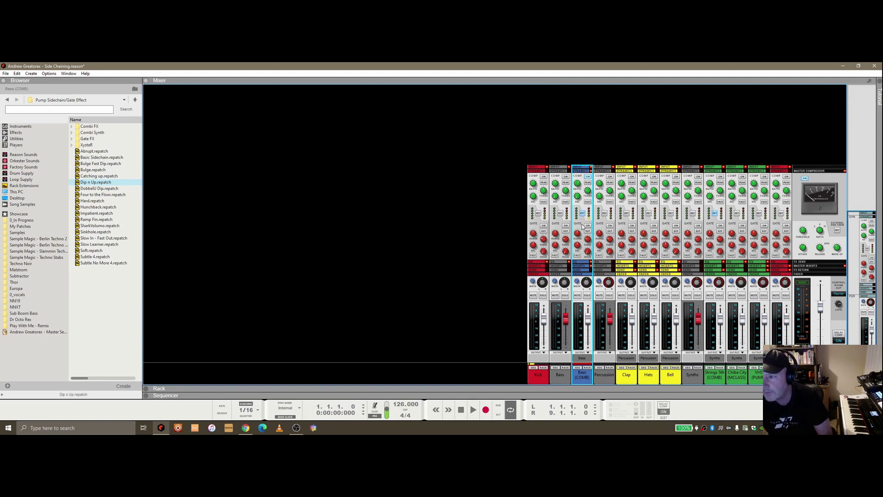
pyautogui.click(543, 295)
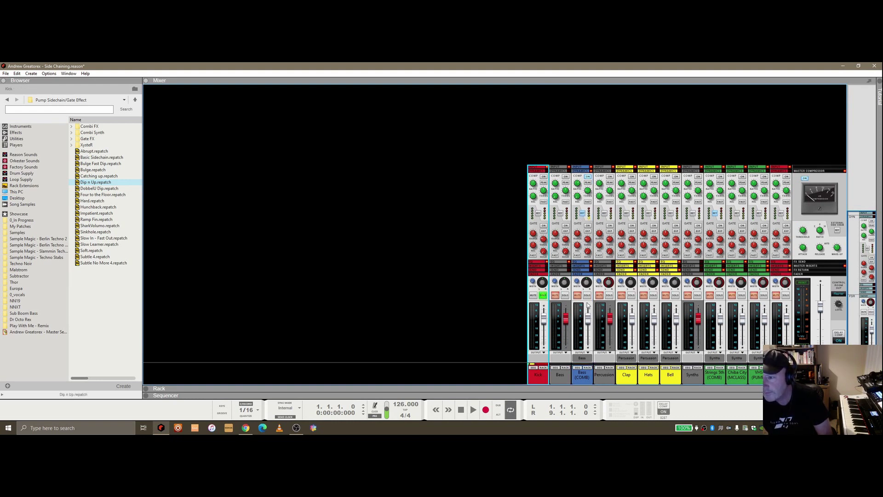
pyautogui.click(585, 294)
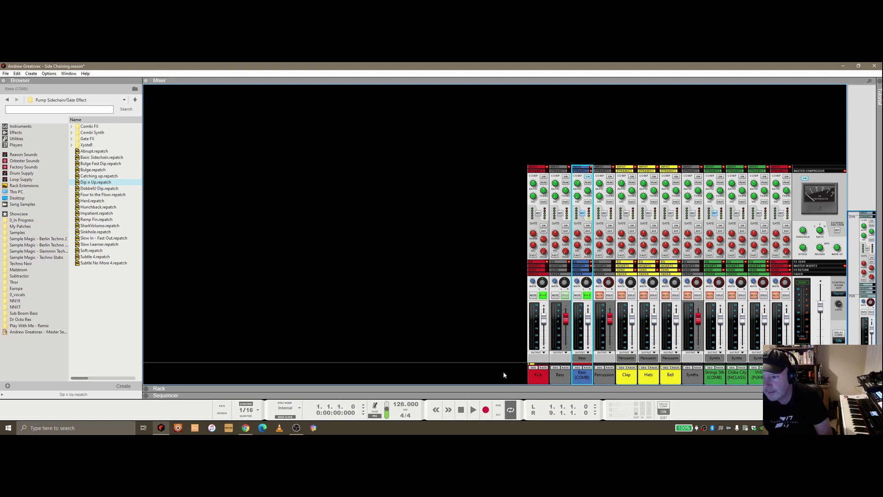
pyautogui.click(474, 410)
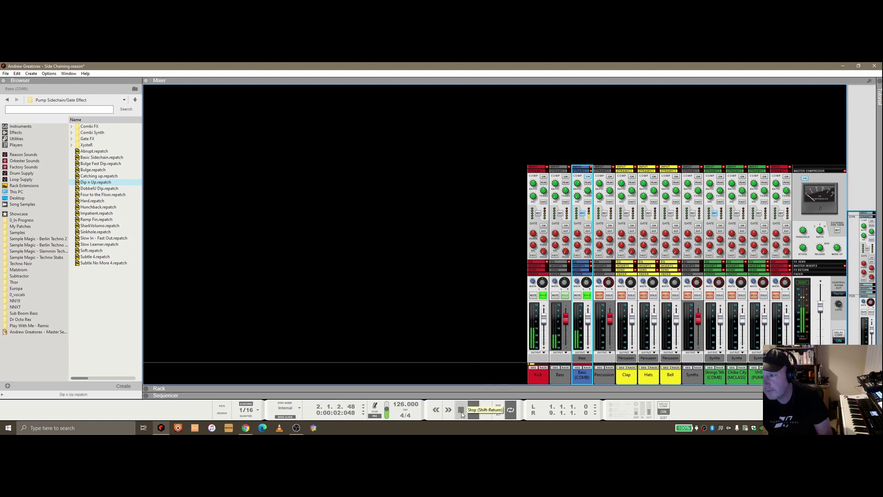
pyautogui.click(462, 412)
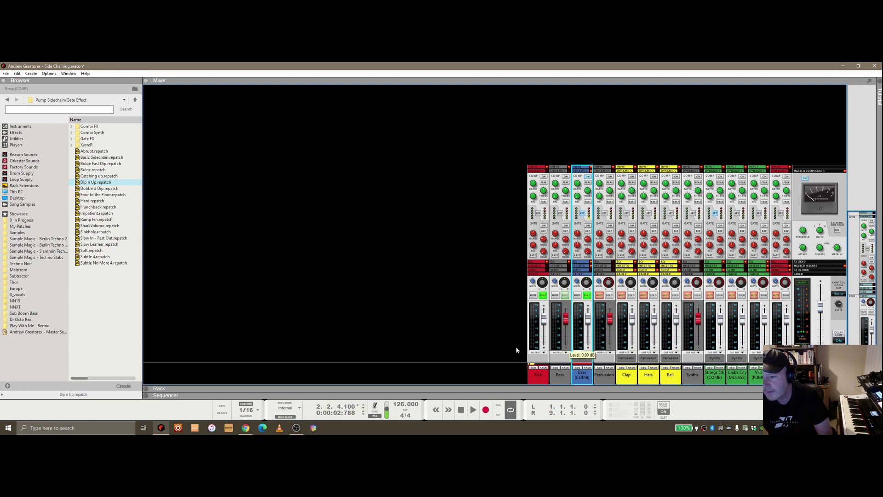
pyautogui.click(543, 295)
pyautogui.click(473, 409)
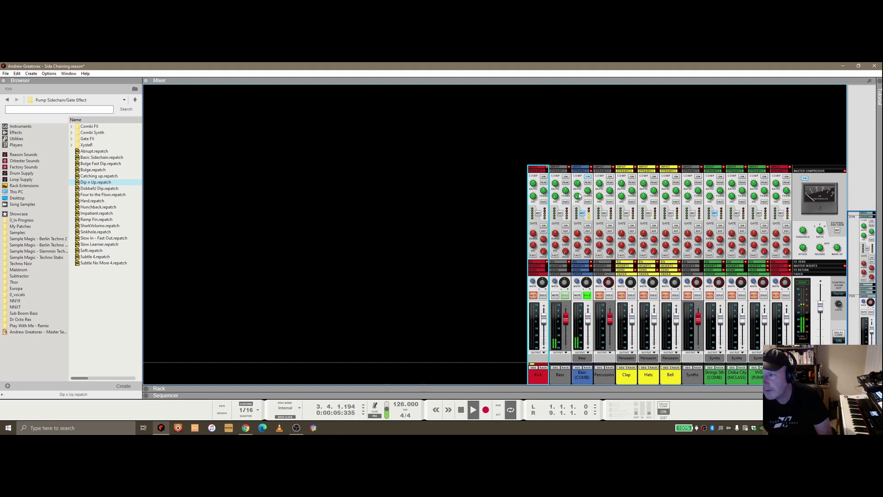
# Step: Switch on the Bass (COMB) compressor, compare with the Kick soloed, then stop and show the rack
pyautogui.click(590, 187)
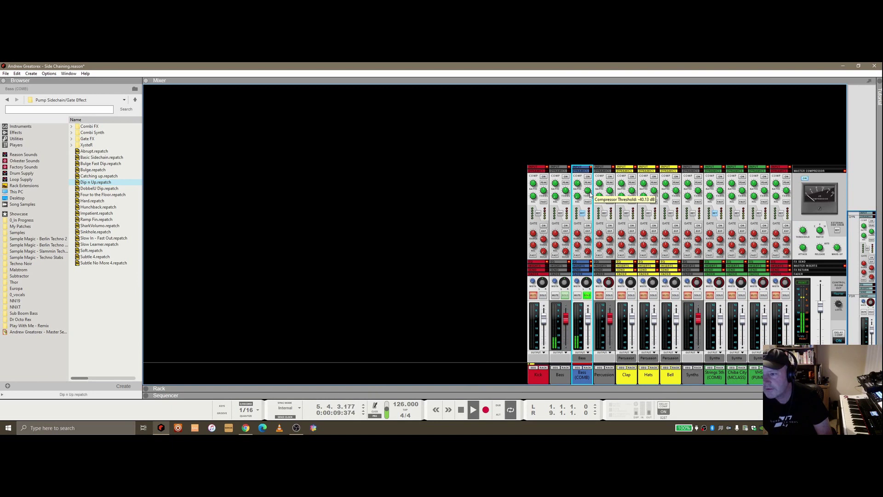
pyautogui.click(588, 177)
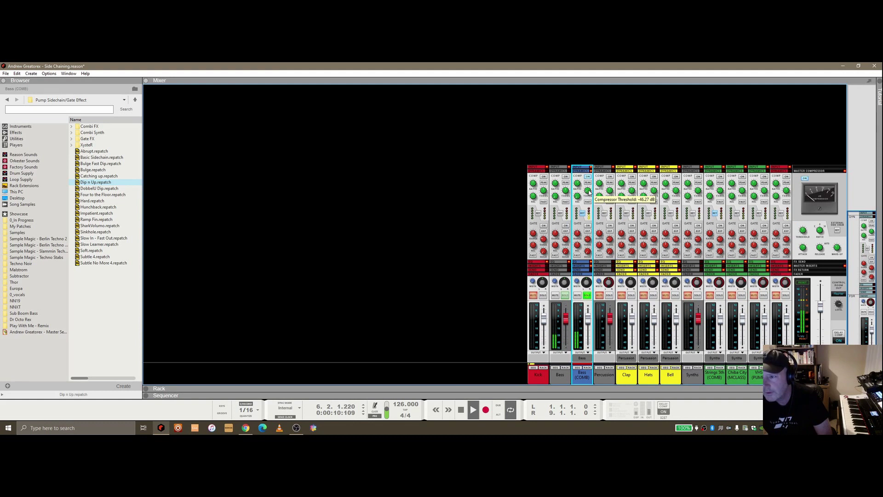
pyautogui.click(543, 295)
pyautogui.click(592, 189)
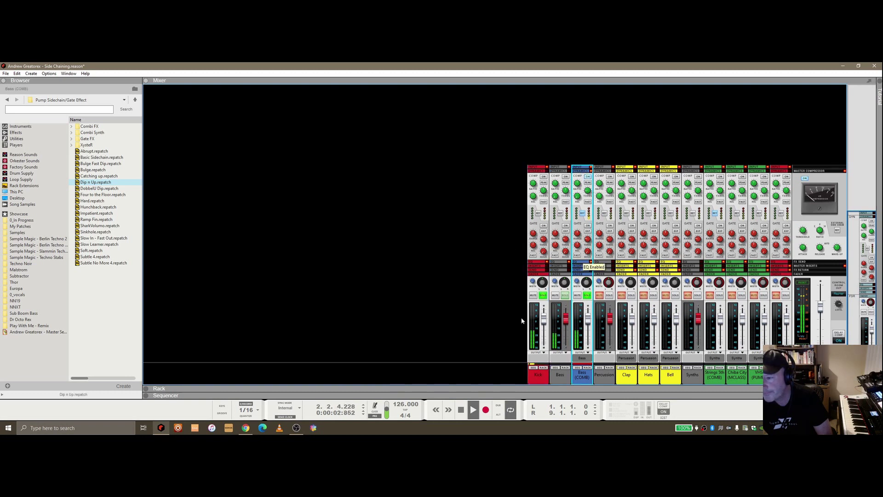
pyautogui.click(461, 410)
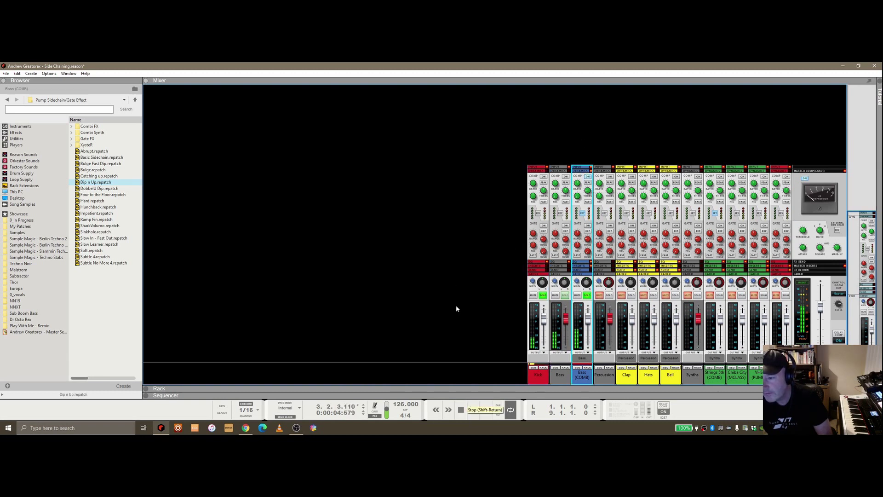
pyautogui.press('F6')
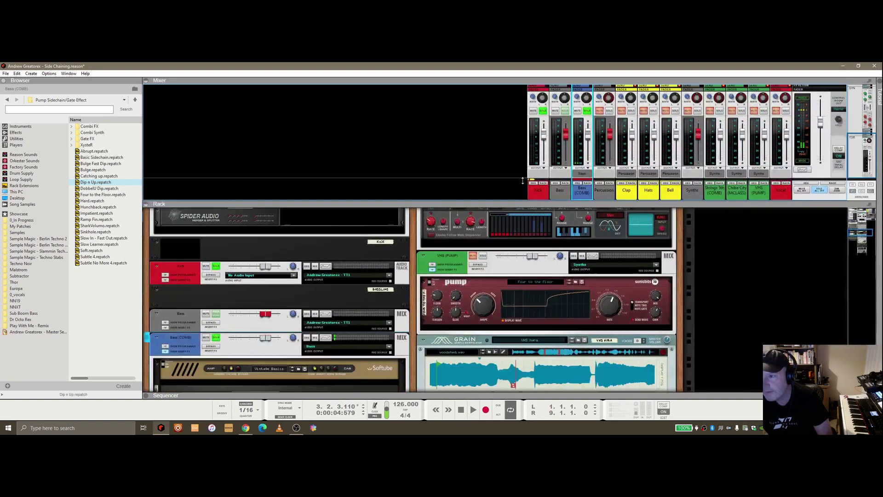
# Step: View the SC Combinator Kick clip's notes in the sequencer, then enlarge the mixer to full channel strips
pyautogui.press('F7')
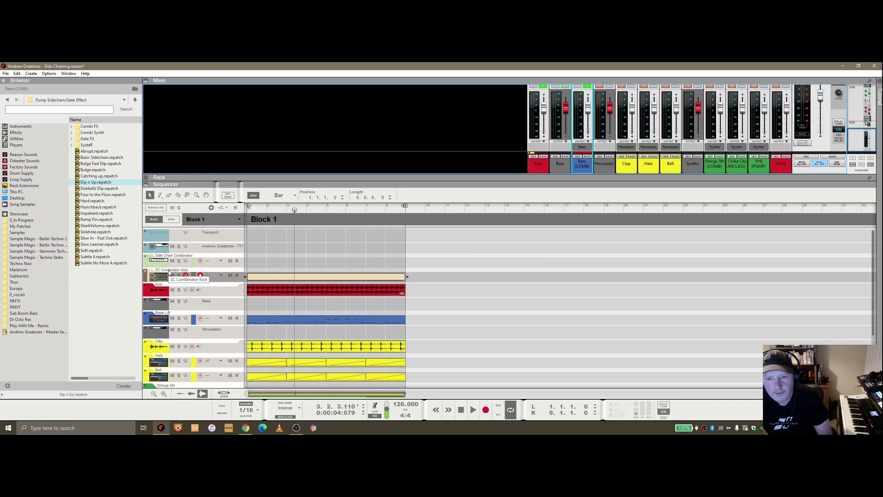
pyautogui.doubleClick(271, 280)
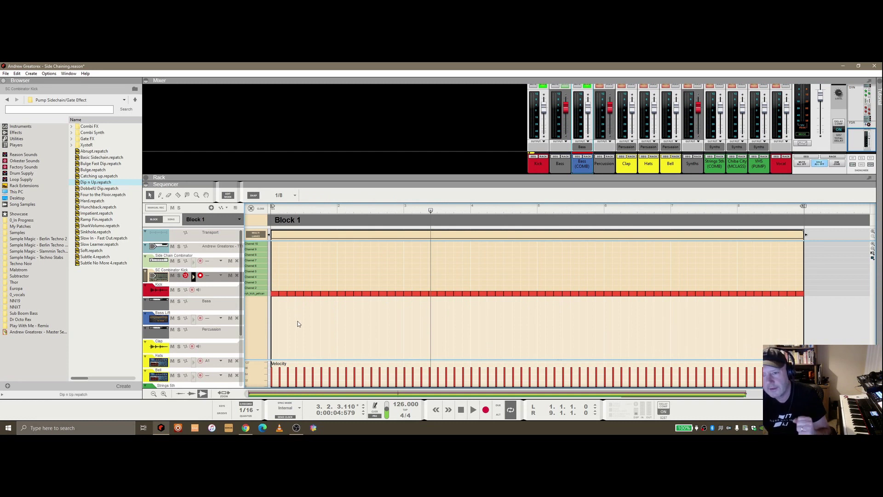
pyautogui.click(254, 208)
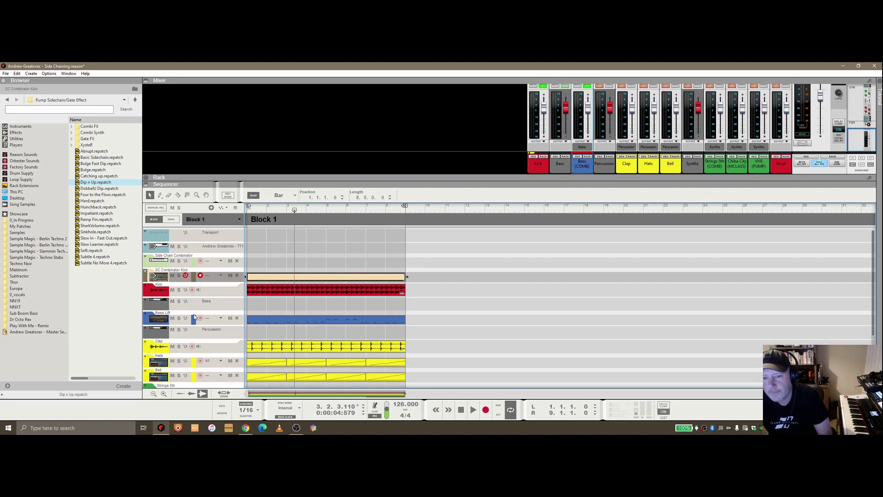
pyautogui.moveTo(577, 178); pyautogui.dragTo(579, 250)
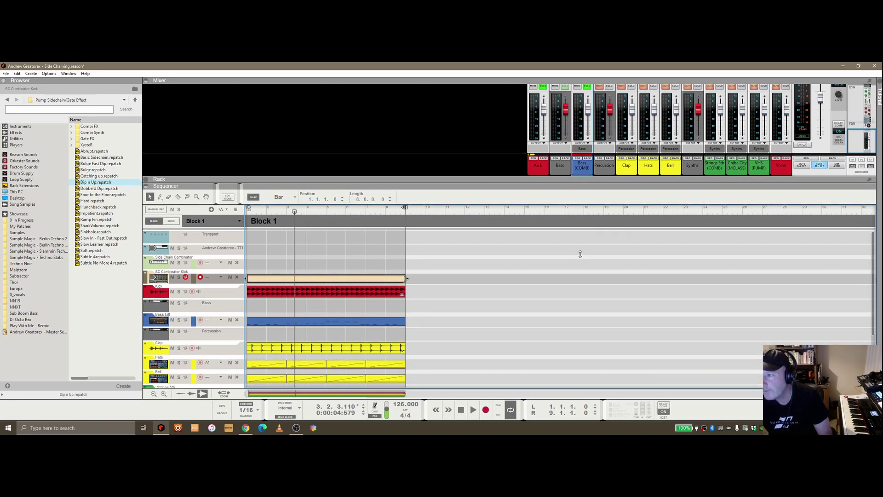
pyautogui.click(719, 244)
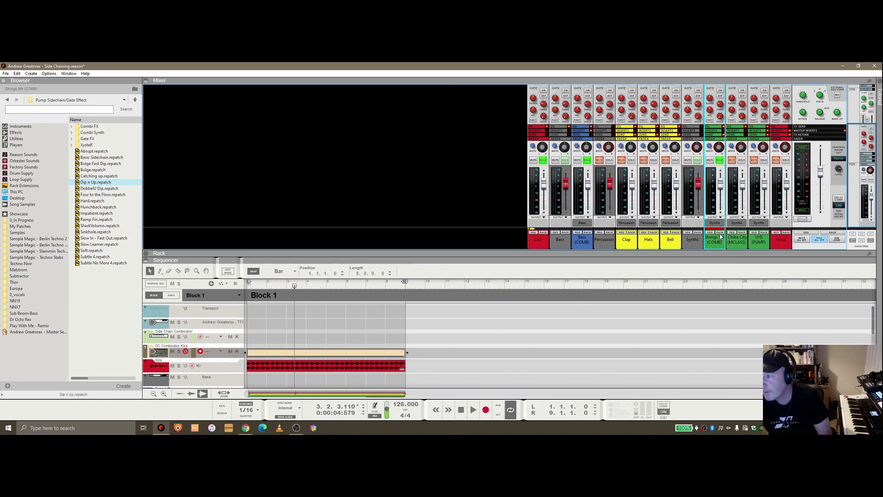
# Step: Show the rack, flip it to the rear and browse the Strings 5th sidechain input's connection list
pyautogui.click(721, 233)
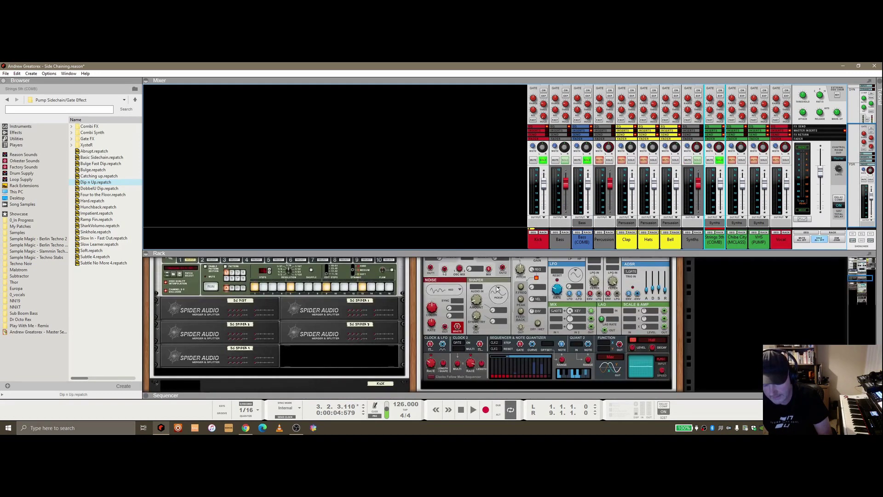
pyautogui.press('Tab')
pyautogui.scroll(10, 535, 308)
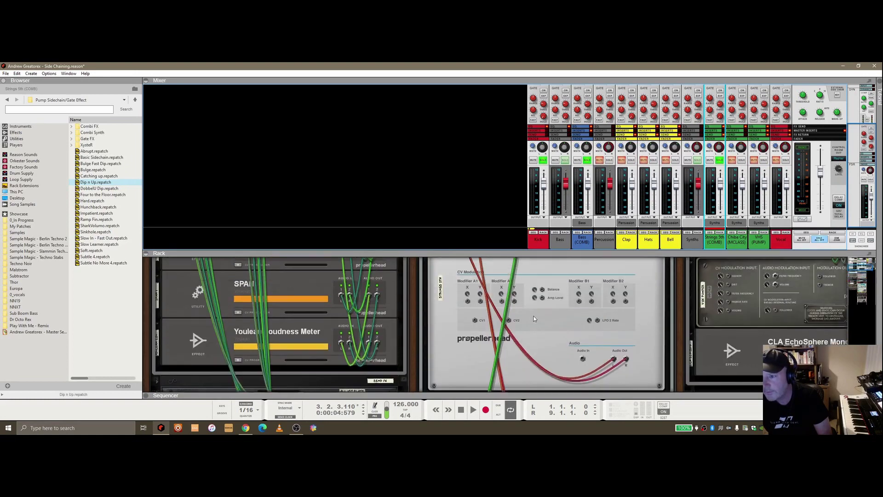
pyautogui.scroll(5, 534, 321)
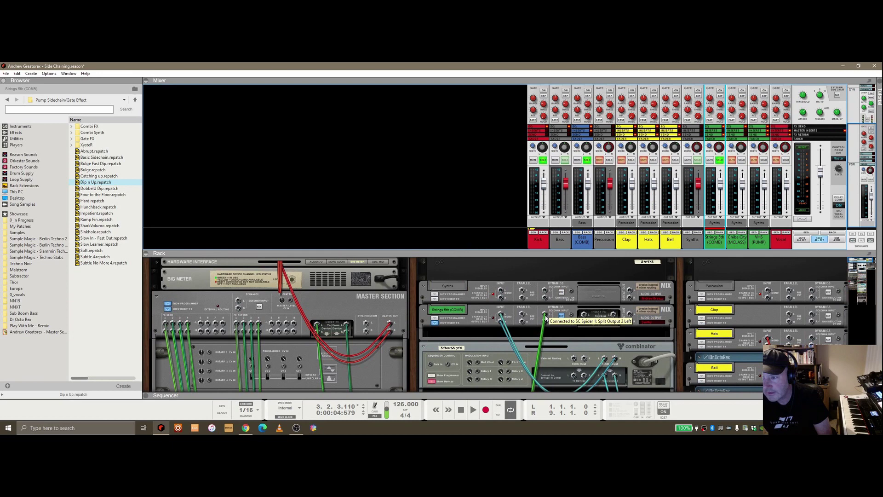
pyautogui.click(545, 315)
pyautogui.moveTo(598, 249)
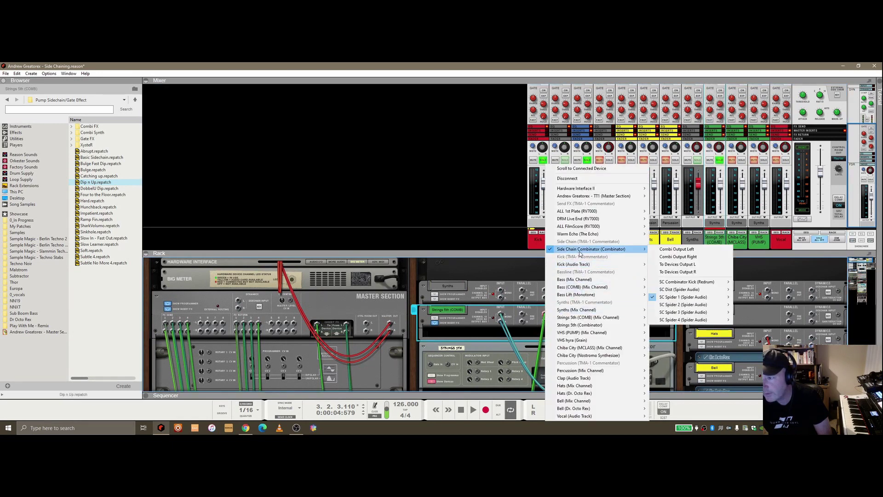
pyautogui.moveTo(698, 297)
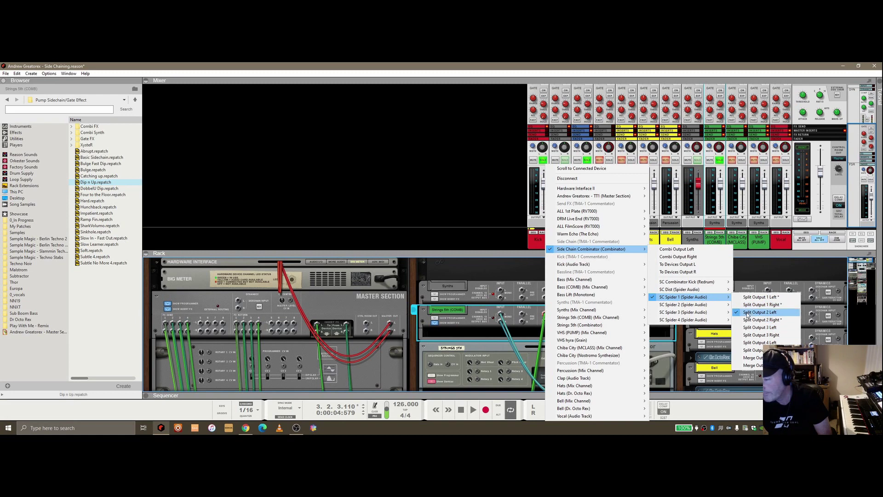
pyautogui.click(532, 317)
pyautogui.click(536, 313)
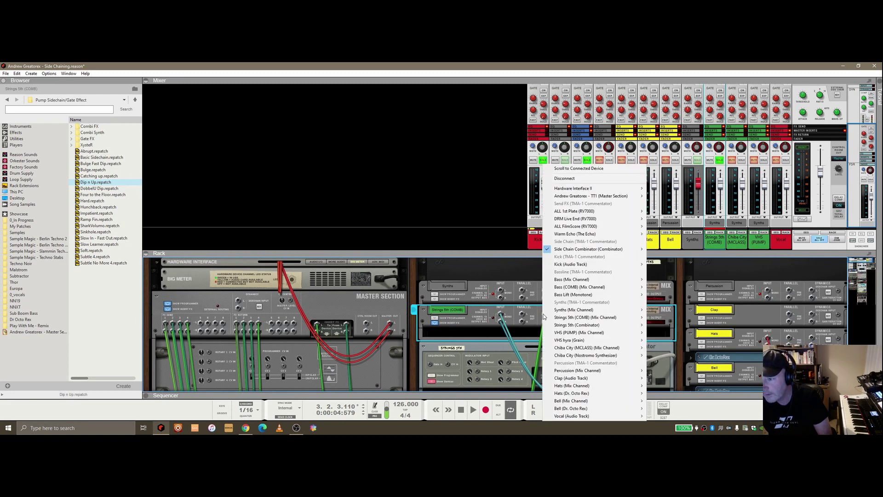
pyautogui.click(536, 314)
pyautogui.click(541, 316)
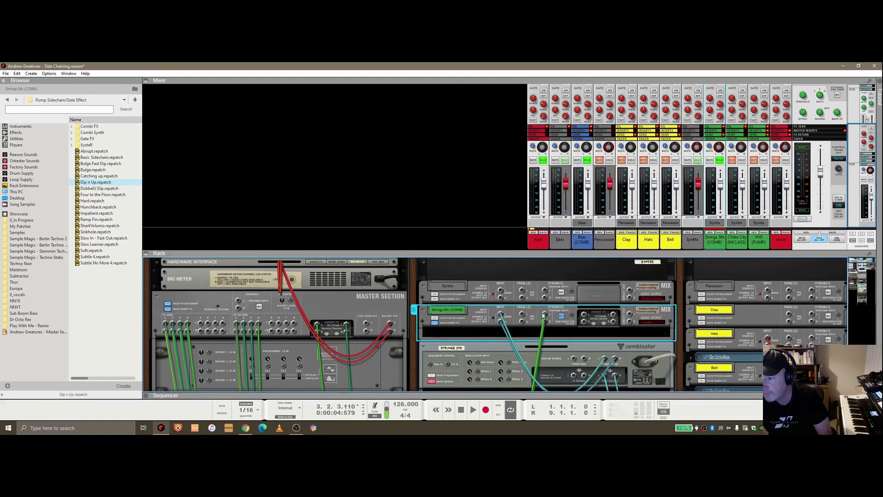
# Step: Disconnect the Strings 5th sidechain cable and reconnect it to an SC Spider 1 split output
pyautogui.rightClick(544, 315)
pyautogui.click(580, 180)
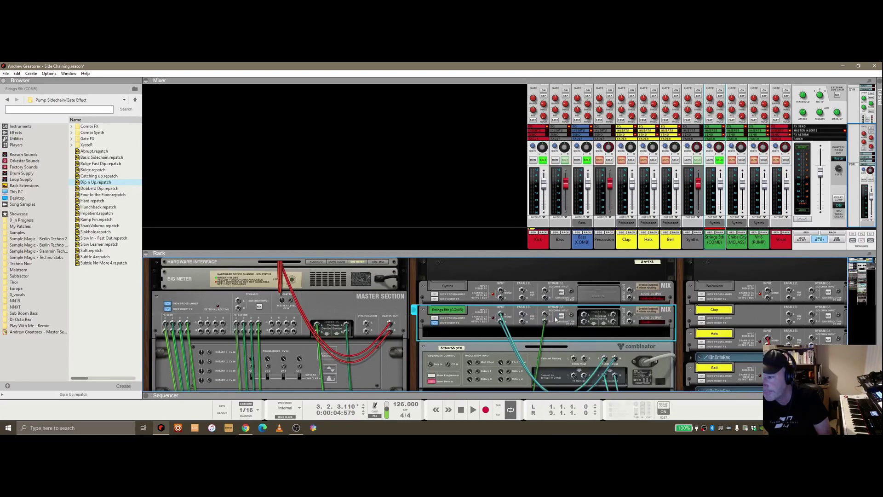
pyautogui.rightClick(545, 325)
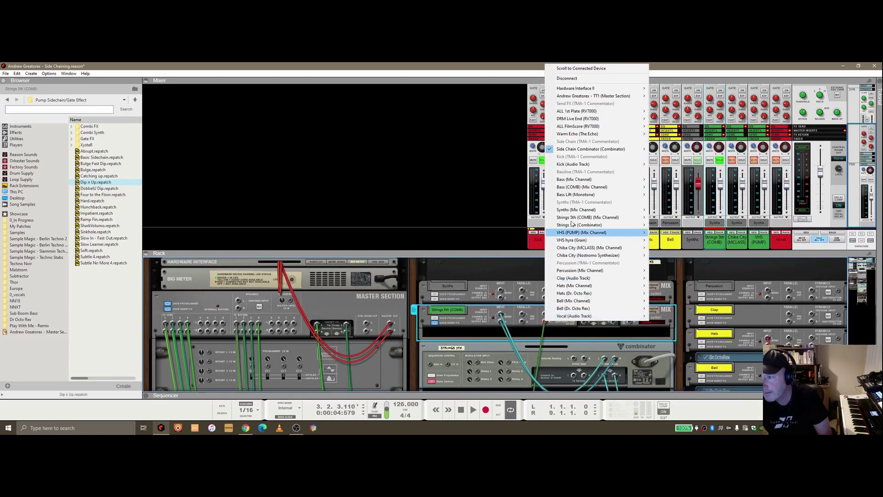
pyautogui.click(597, 82)
pyautogui.rightClick(546, 314)
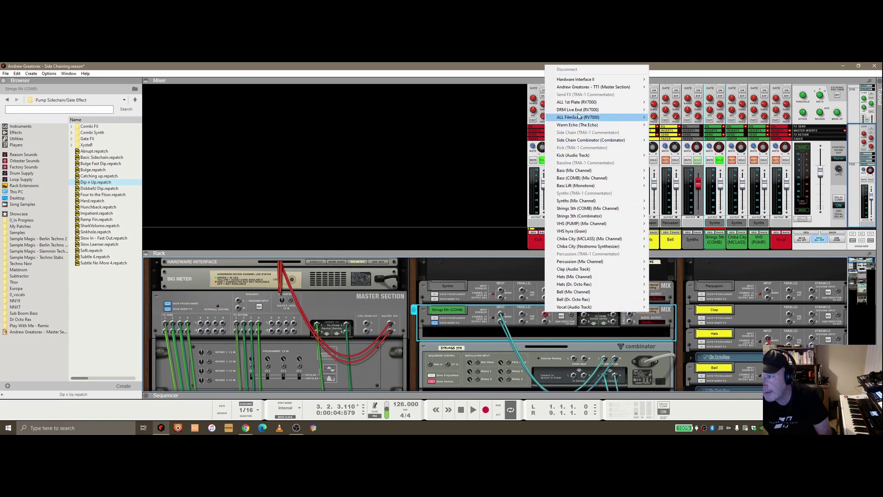
pyautogui.moveTo(582, 140)
pyautogui.moveTo(685, 189)
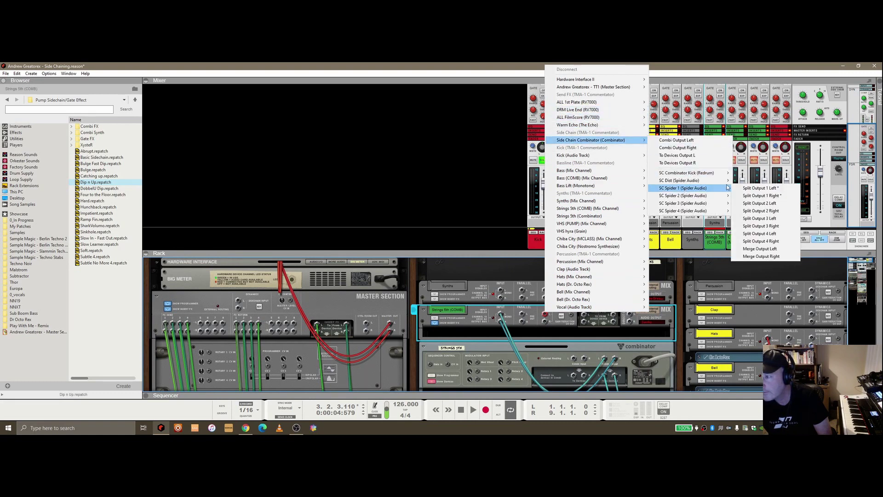
pyautogui.click(775, 211)
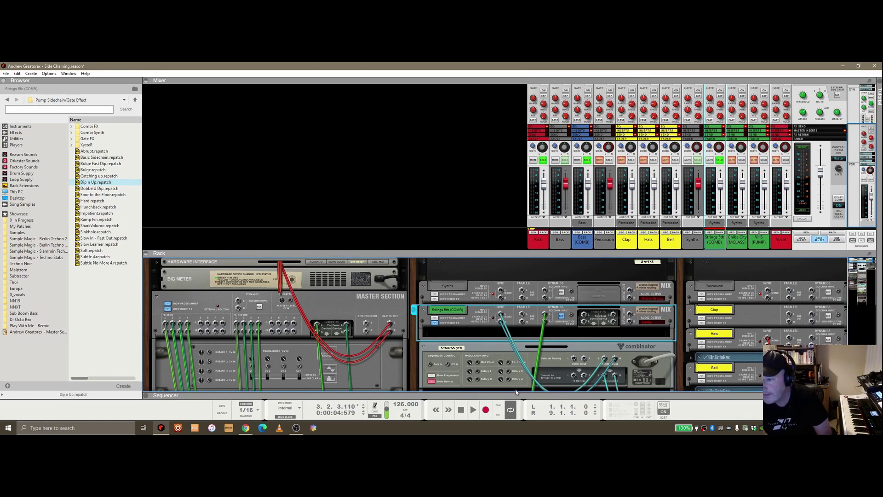
# Step: Audition the new Strings 5th routing, check its compressor ratio, and give the rack more room
pyautogui.click(474, 410)
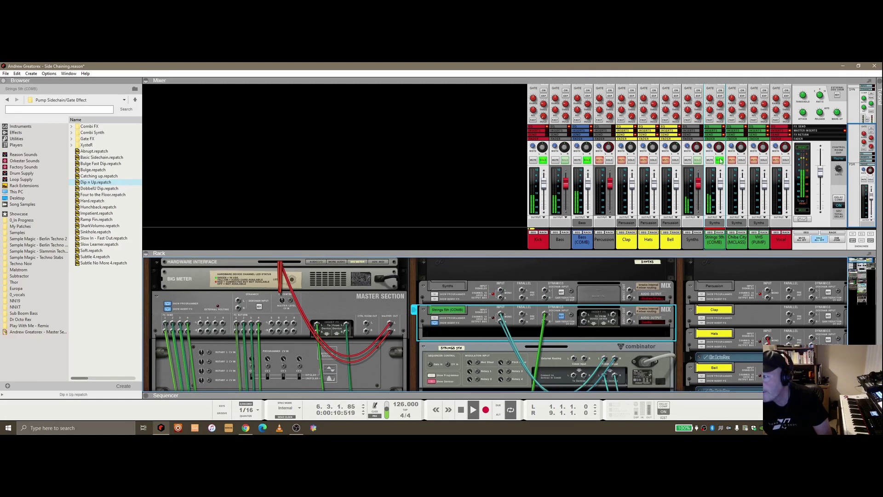
pyautogui.scroll(3, 721, 122)
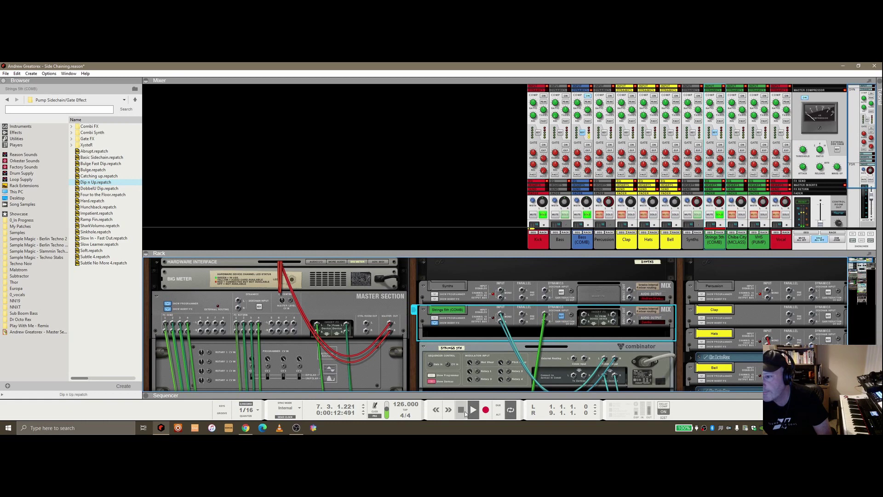
pyautogui.click(460, 409)
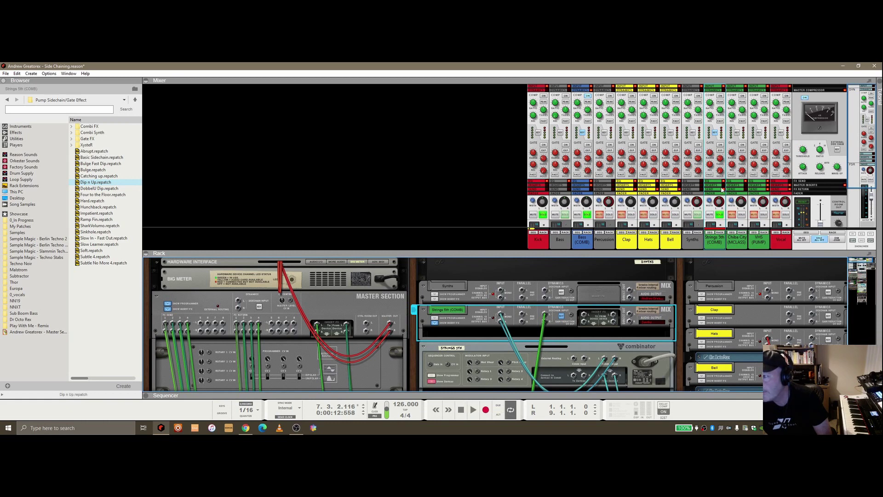
pyautogui.click(720, 97)
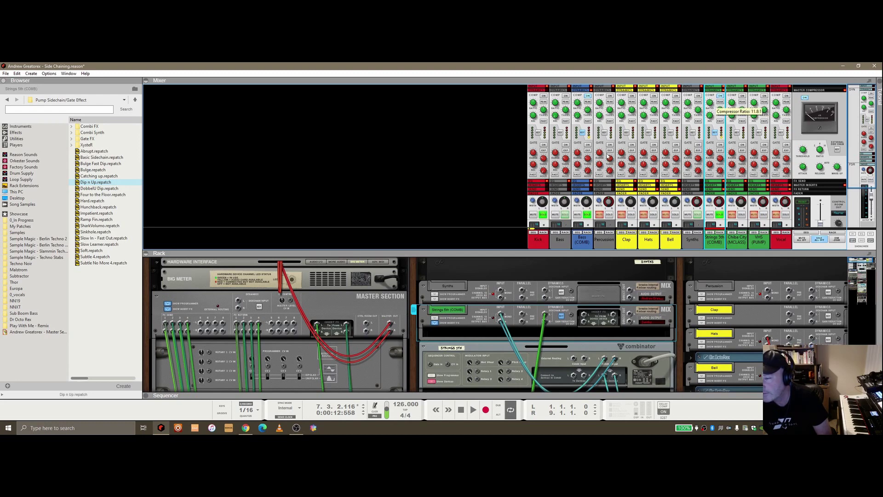
pyautogui.press('space')
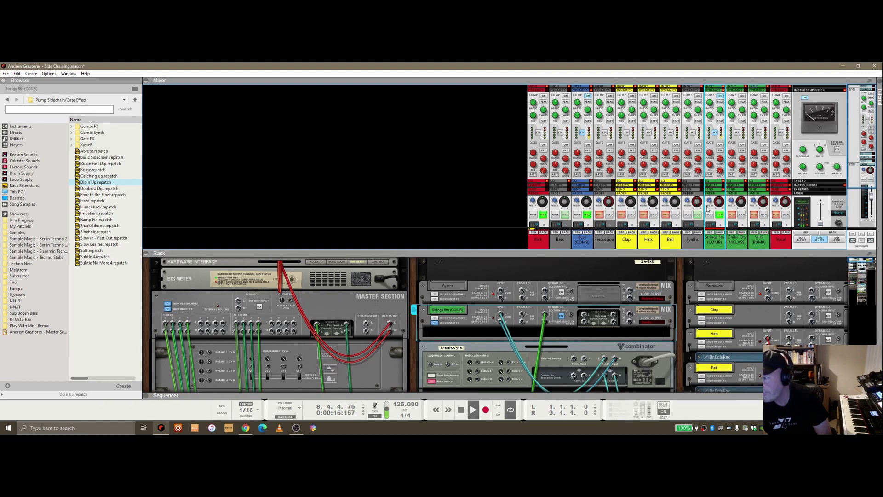
pyautogui.scroll(-3, 712, 170)
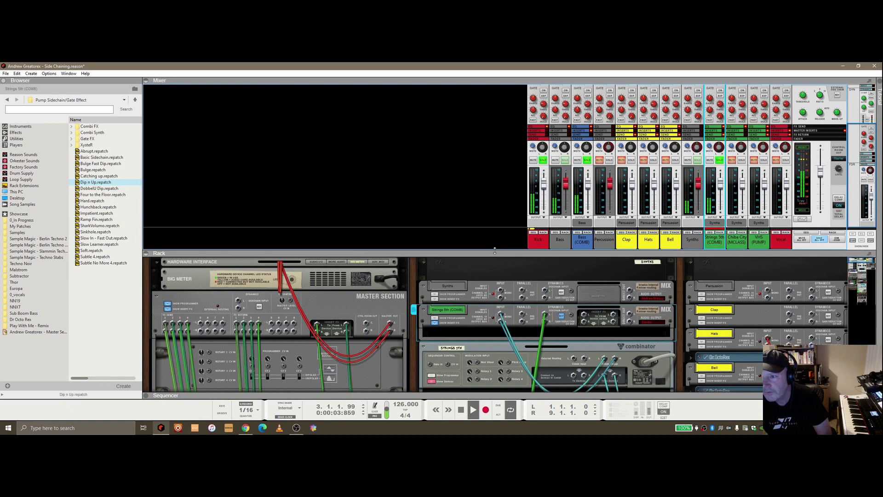
pyautogui.moveTo(497, 251); pyautogui.dragTo(493, 243)
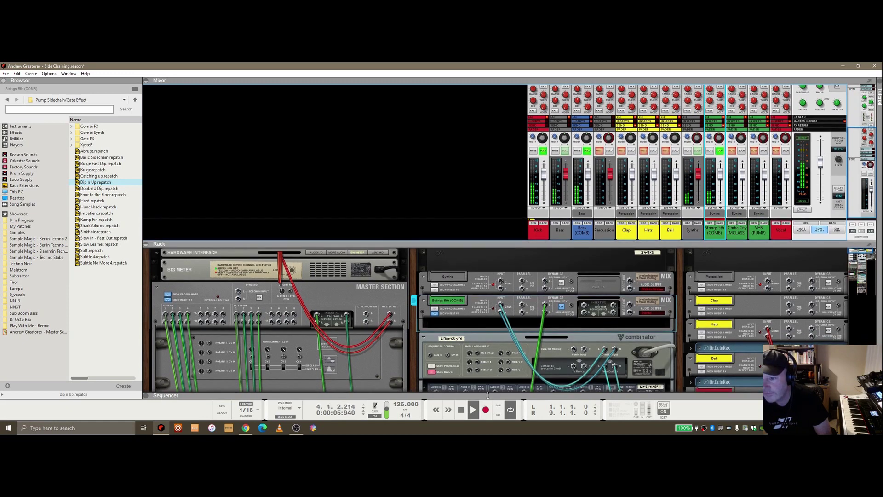
# Step: During playback, lower the Strings 5th compressor ratio to 8.33:1, then stop
pyautogui.press('F7')
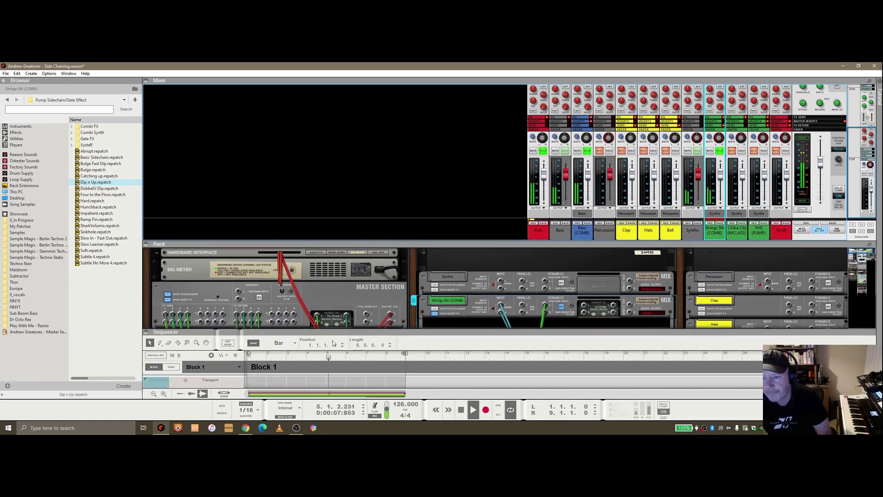
pyautogui.scroll(4, 712, 131)
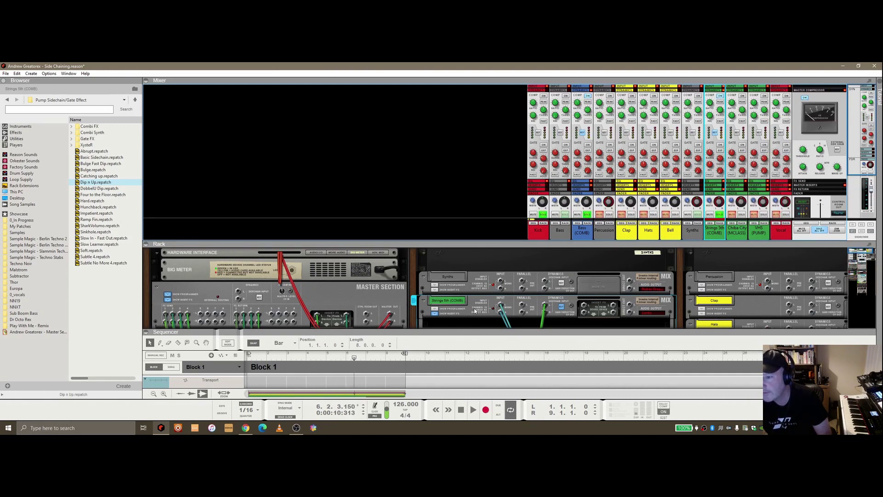
pyautogui.click(473, 409)
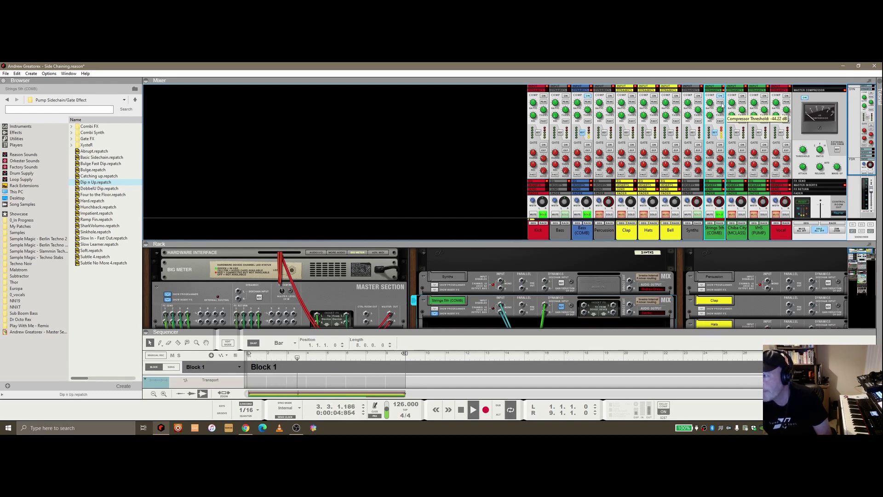
pyautogui.moveTo(710, 106)
pyautogui.moveTo(711, 105)
pyautogui.mouseDown()
pyautogui.moveTo(714, 117)
pyautogui.moveTo(715, 99)
pyautogui.mouseUp()
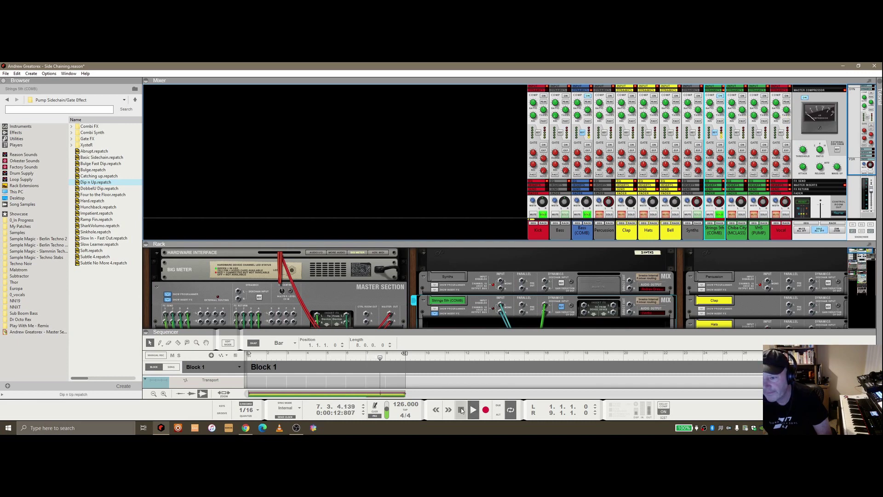
pyautogui.press('space')
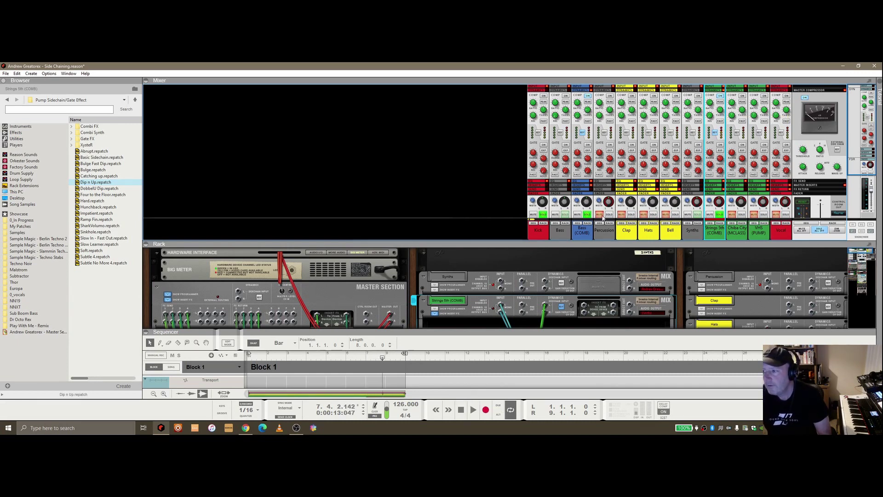
# Step: Jump the rack to Chiba City and check its compressor's sidechain input connection options
pyautogui.click(741, 223)
pyautogui.scroll(5, 505, 290)
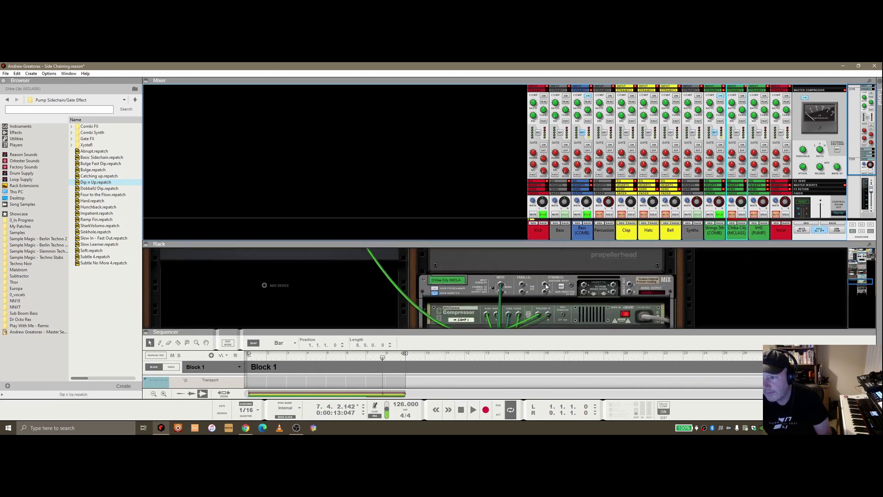
pyautogui.click(546, 286)
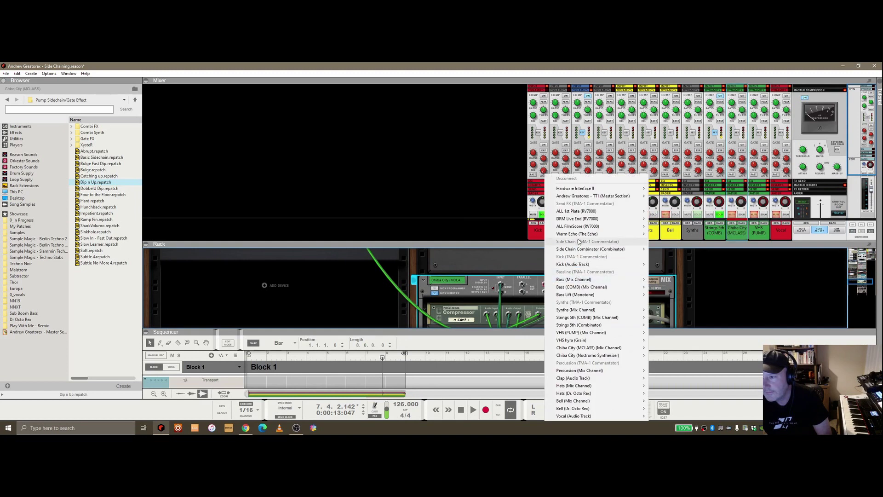
pyautogui.moveTo(590, 250)
pyautogui.moveTo(681, 299)
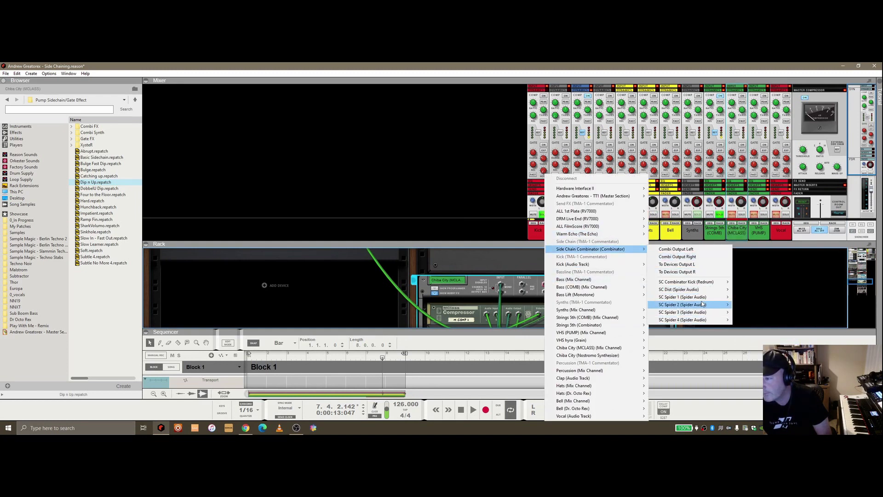
pyautogui.click(483, 225)
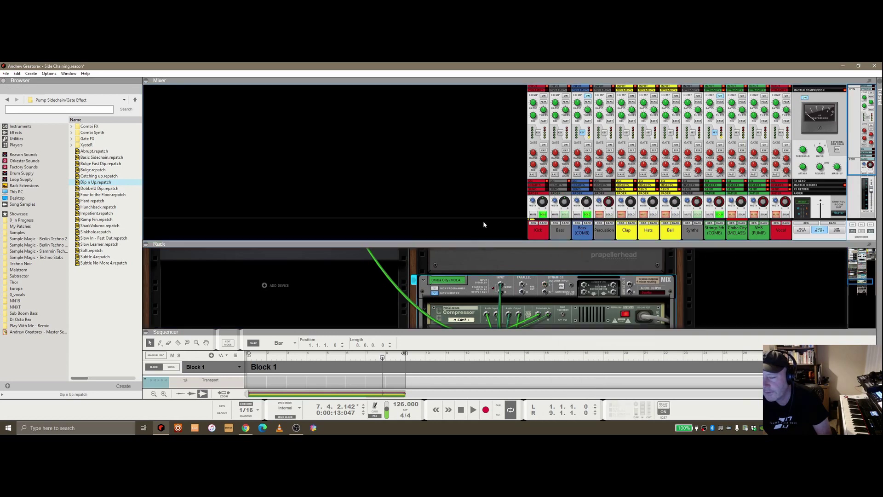
pyautogui.click(461, 410)
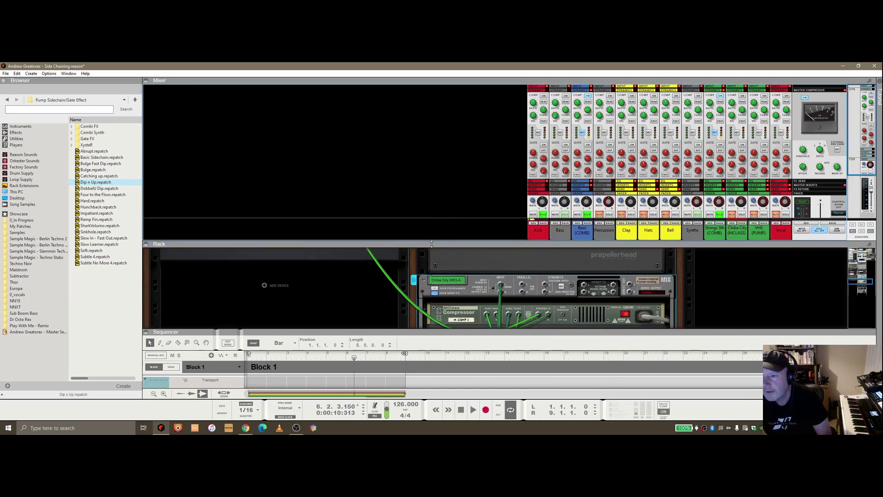
# Step: Enlarge the rack, flip it to the front and scroll to Chiba City's Compressor and 3PLEX
pyautogui.moveTo(431, 244); pyautogui.dragTo(432, 176)
pyautogui.moveTo(857, 214); pyautogui.dragTo(839, 171)
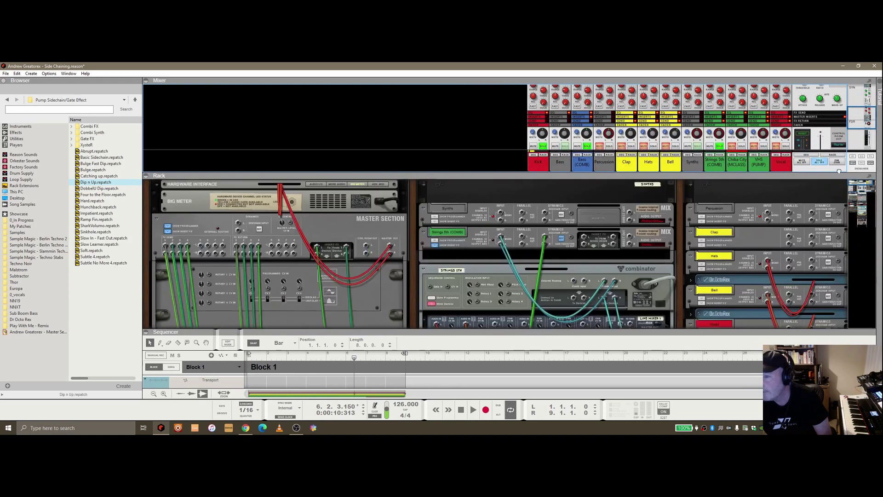
pyautogui.press('Tab')
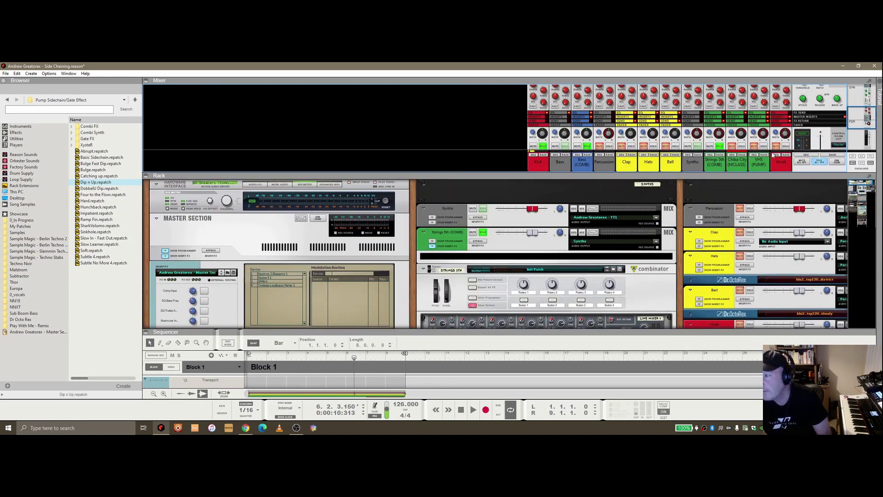
pyautogui.click(742, 155)
pyautogui.scroll(-5, 528, 253)
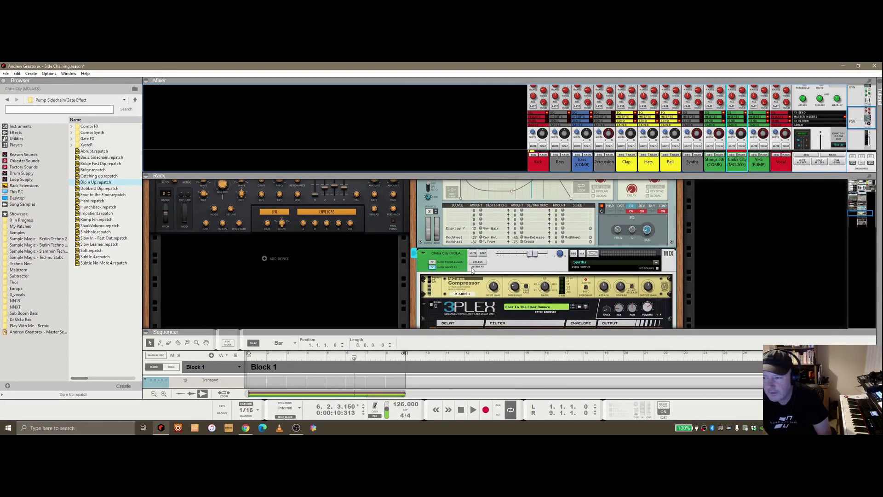
pyautogui.click(536, 164)
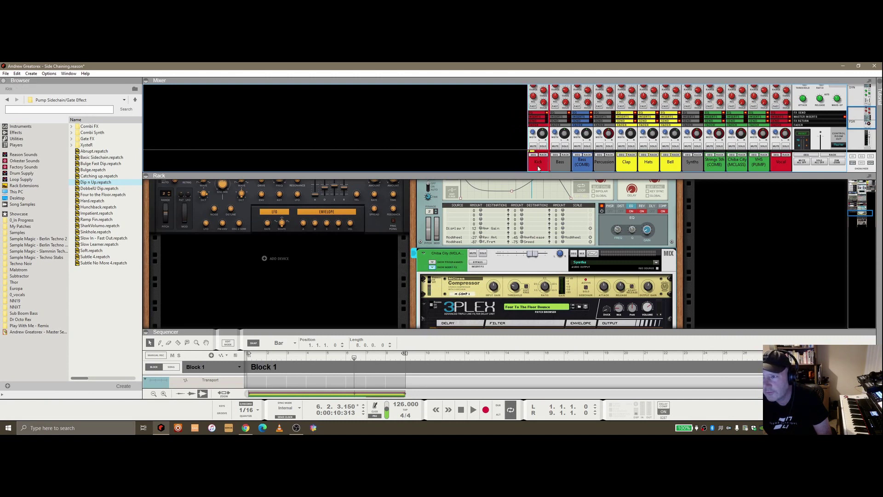
pyautogui.click(546, 155)
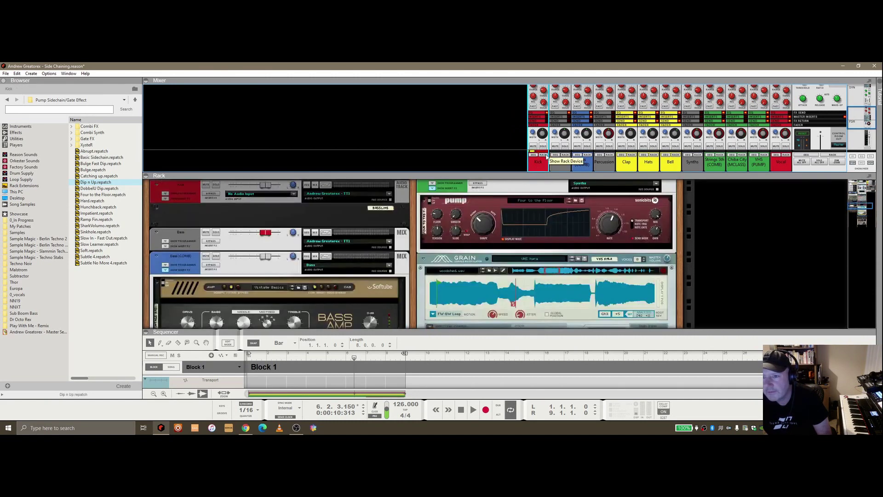
pyautogui.press('Tab')
pyautogui.scroll(2, 267, 226)
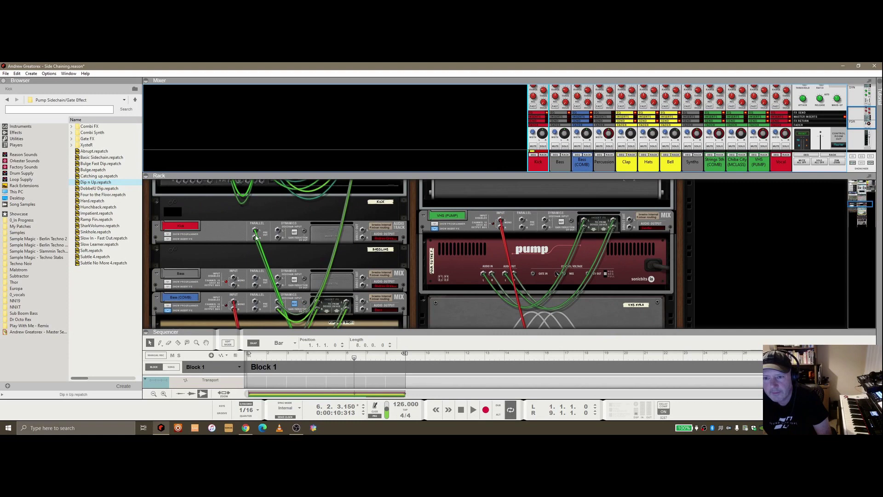
pyautogui.scroll(-15, 257, 232)
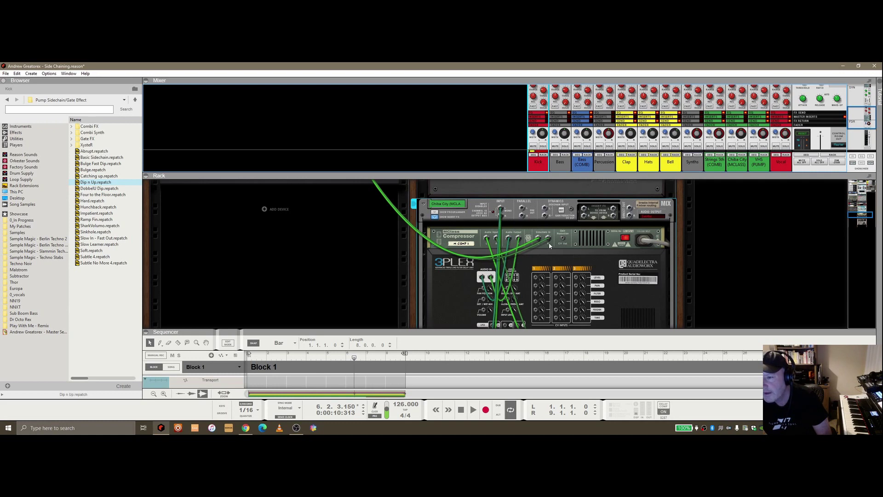
pyautogui.press('Tab')
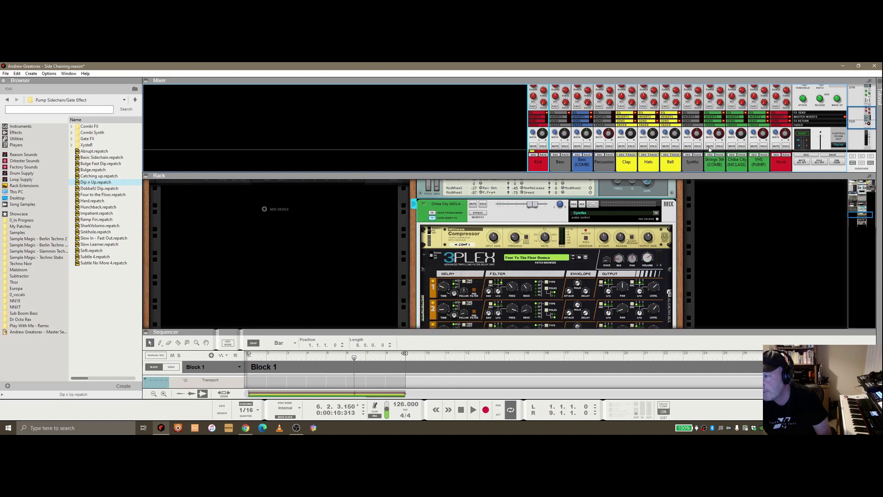
# Step: Solo the Chiba City channel and start playback to hear it alone
pyautogui.scroll(3, 719, 133)
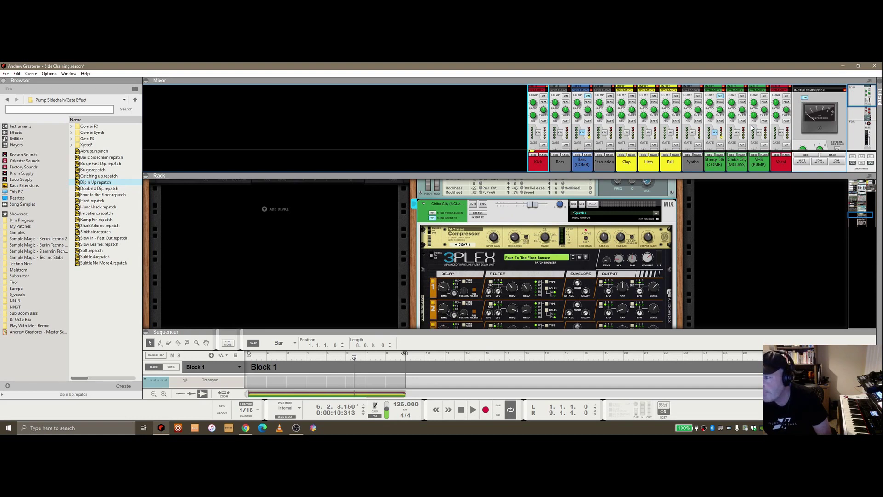
pyautogui.scroll(-4, 741, 110)
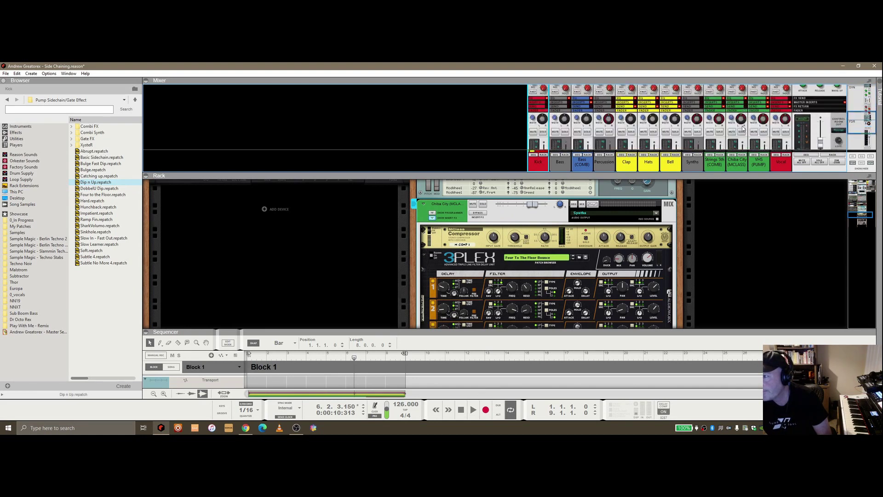
pyautogui.click(742, 123)
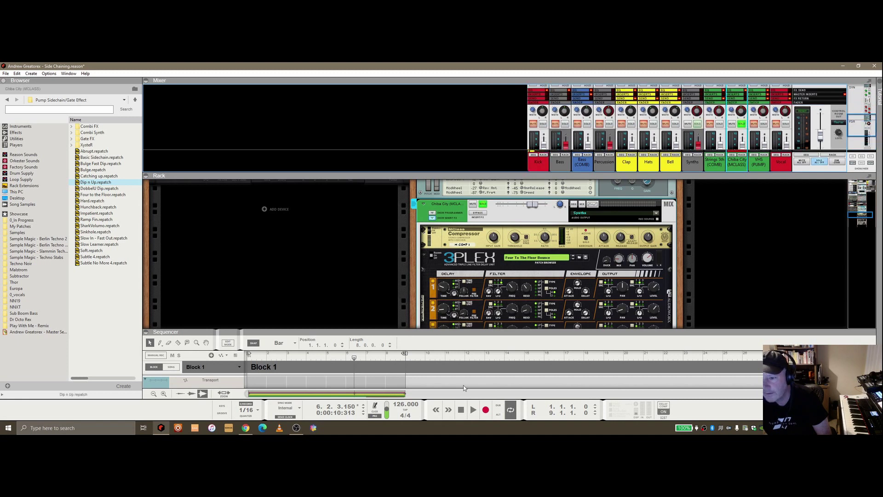
pyautogui.press('space')
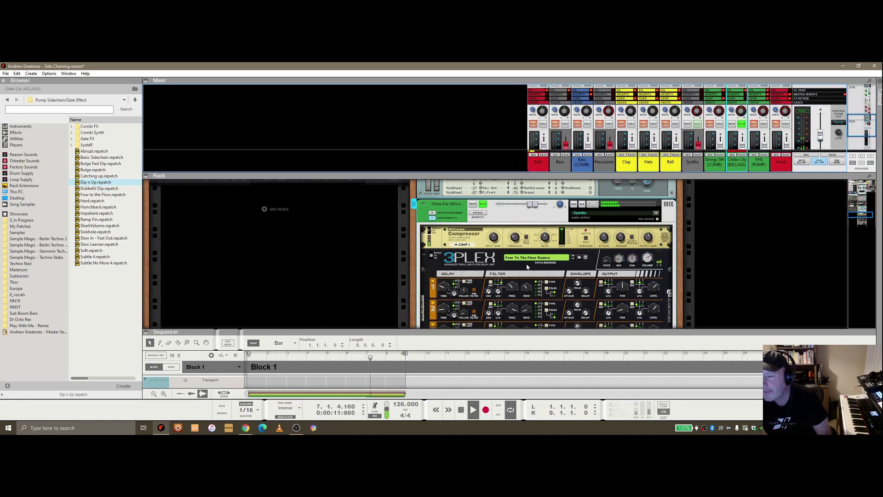
# Step: Set M Comp 1 threshold to -24.7 dB and ratio to 2.08:1, solo Kick, stop playback
pyautogui.click(523, 230)
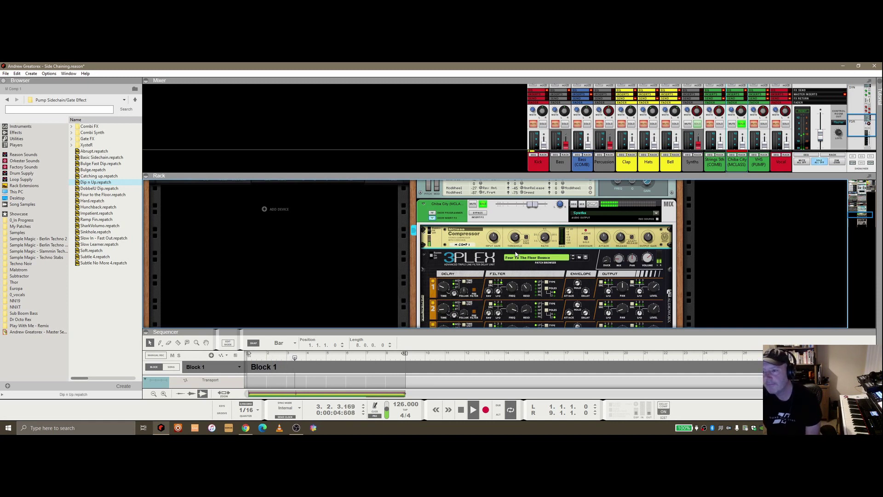
pyautogui.moveTo(517, 240); pyautogui.dragTo(519, 258)
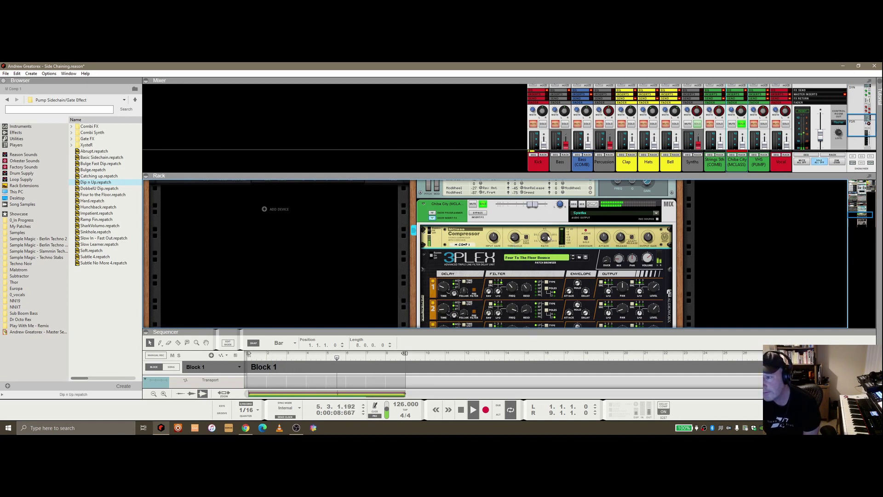
pyautogui.moveTo(549, 237); pyautogui.dragTo(548, 219)
pyautogui.click(544, 125)
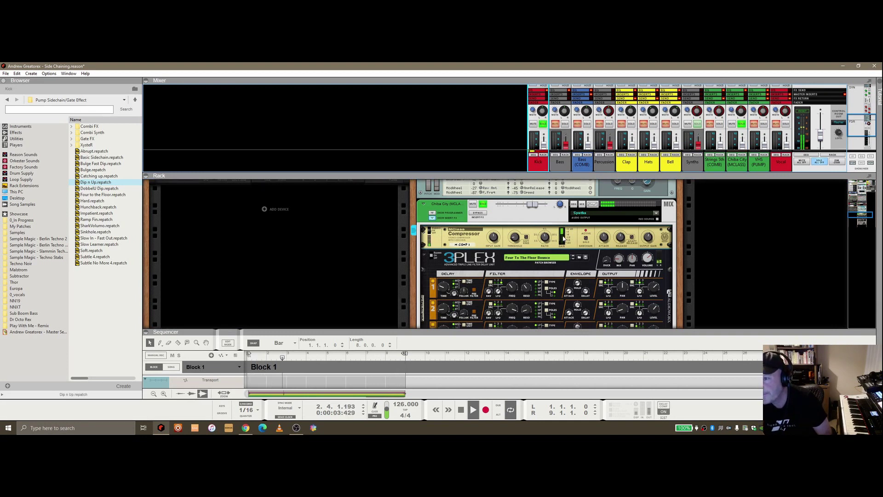
pyautogui.click(459, 410)
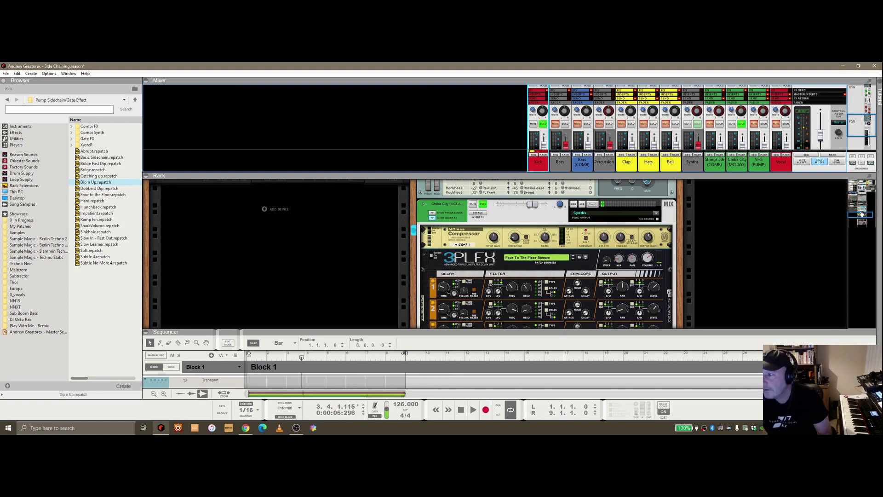
pyautogui.scroll(15, 324, 252)
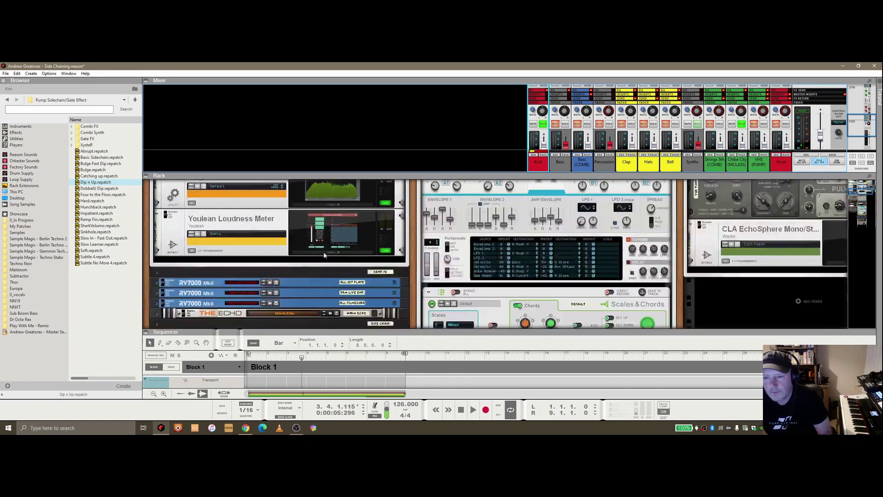
# Step: Flip the rack to the back and follow the cables from Redrum's splitters to Pump
pyautogui.scroll(-15, 324, 252)
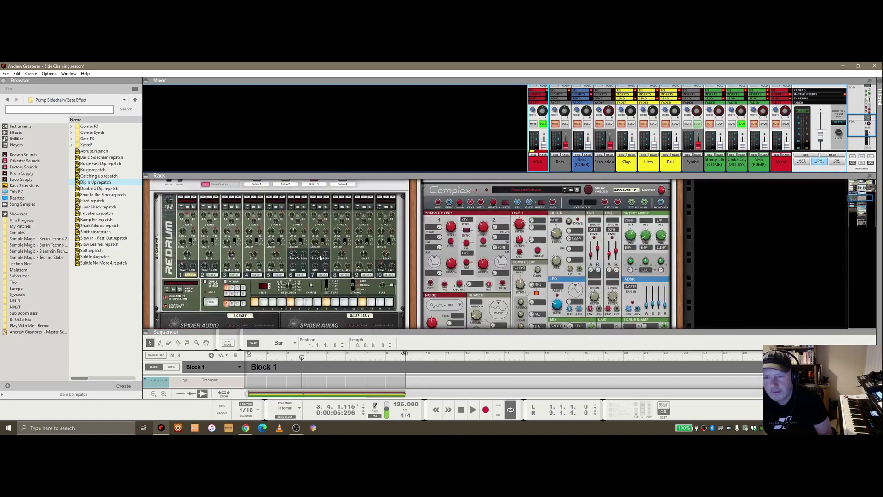
pyautogui.scroll(-3, 320, 258)
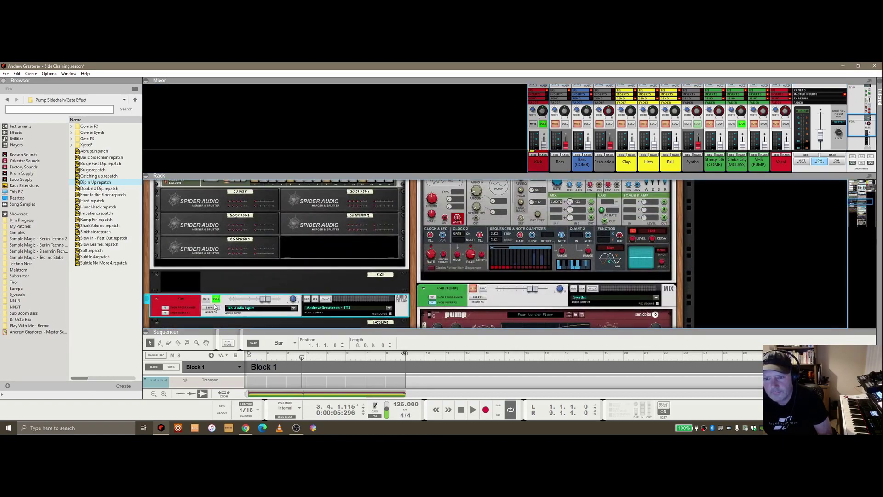
pyautogui.press('Tab')
pyautogui.scroll(3, 256, 301)
pyautogui.scroll(2, 256, 301)
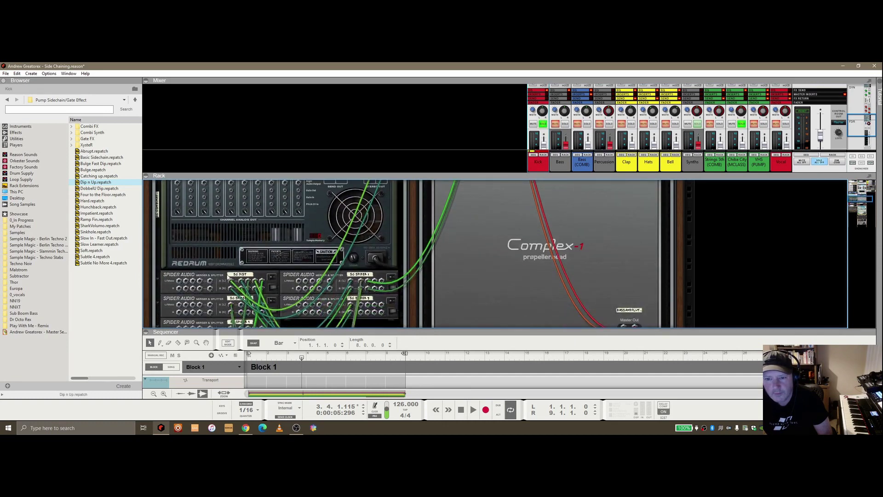
pyautogui.scroll(3, 243, 254)
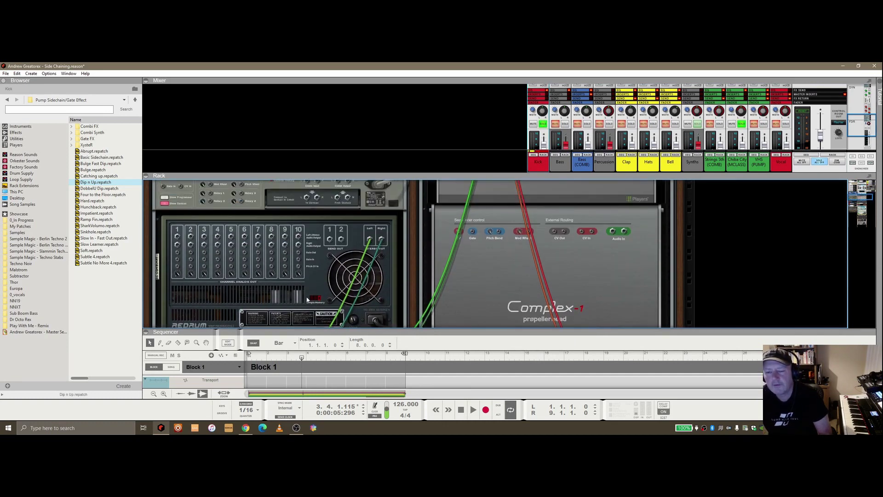
pyautogui.scroll(-5, 328, 268)
pyautogui.scroll(-6, 328, 267)
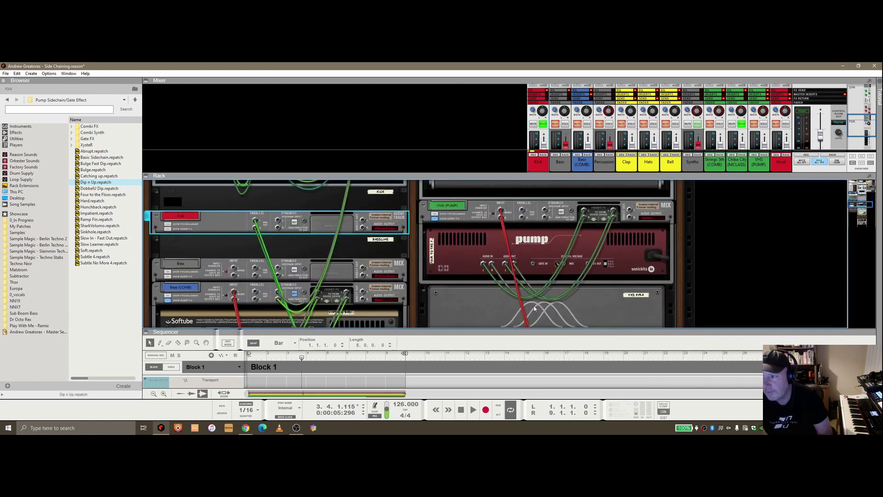
# Step: Select the Chiba City (MCLASS) channel and turn the rack back to the front panels
pyautogui.click(522, 161)
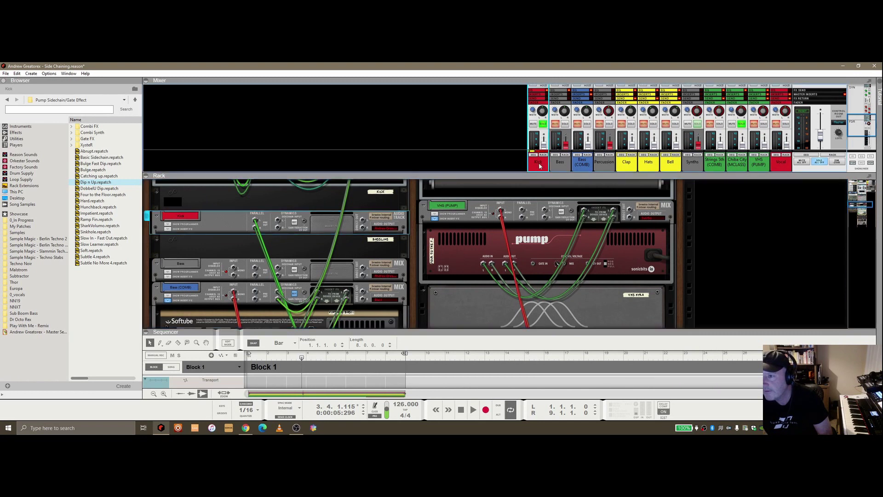
pyautogui.click(731, 165)
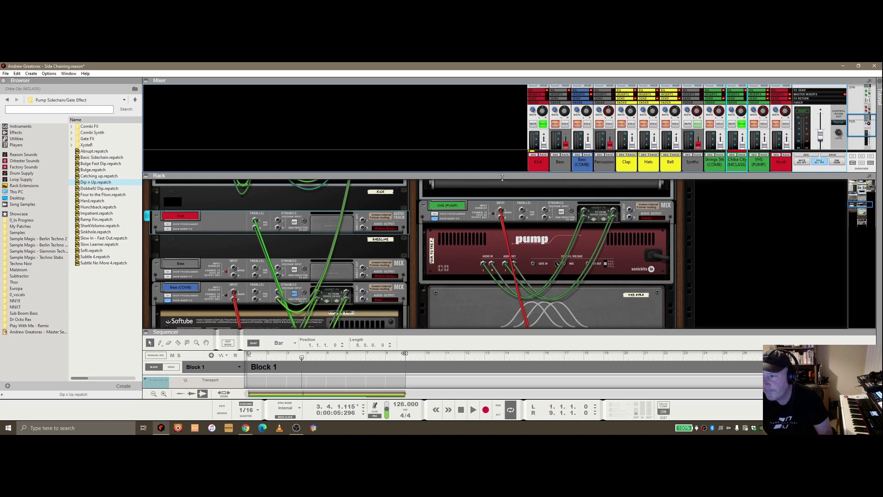
pyautogui.press('Tab')
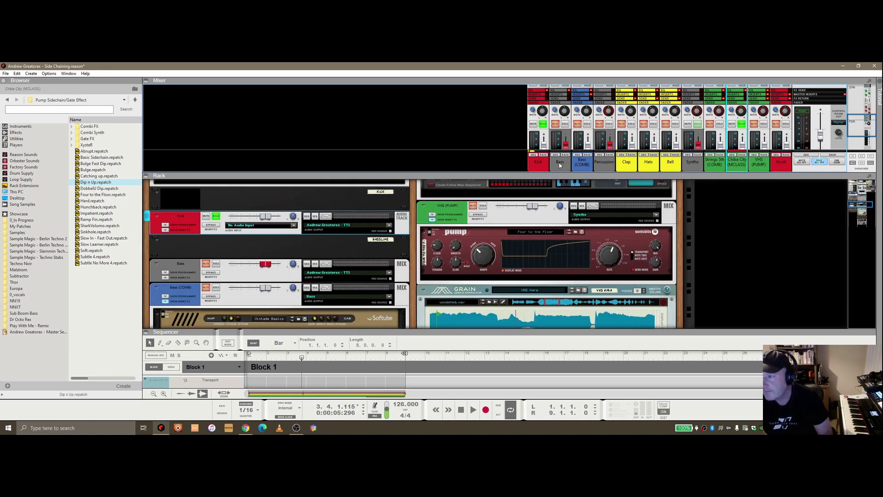
# Step: Unsolo Chiba City and Kick, then select the VHS (PUMP) channel showing its Pump device
pyautogui.click(741, 124)
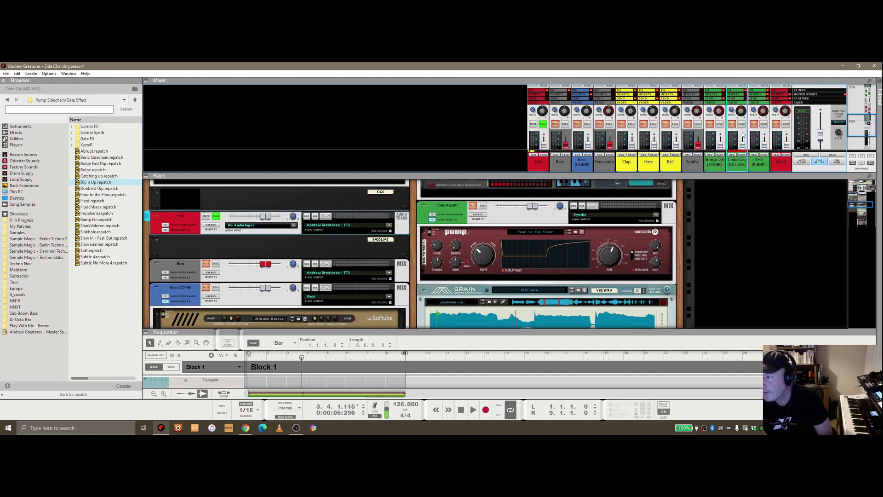
pyautogui.click(718, 164)
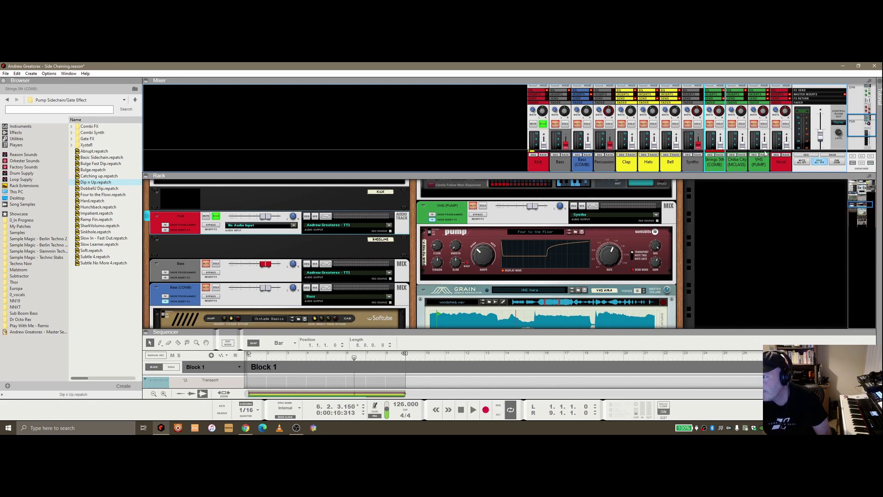
pyautogui.click(824, 163)
pyautogui.click(763, 157)
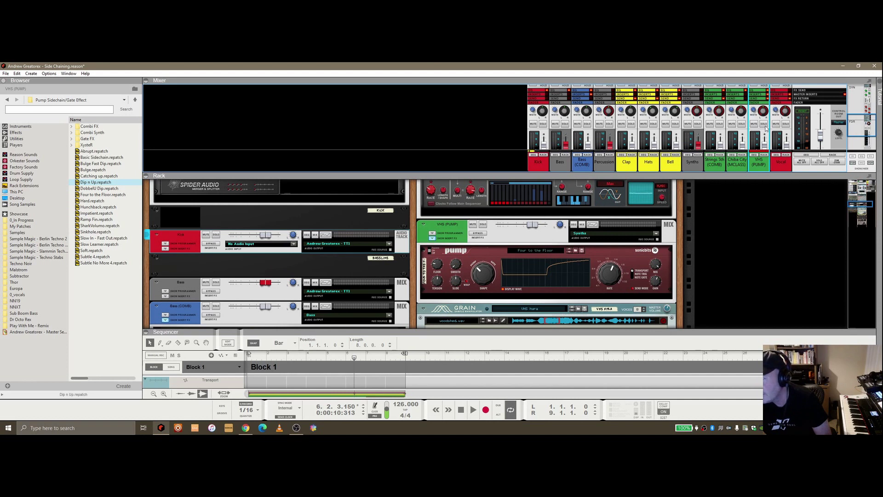
# Step: Solo the VHS (PUMP) channel and play the song from bar 1
pyautogui.click(482, 224)
pyautogui.press('Home')
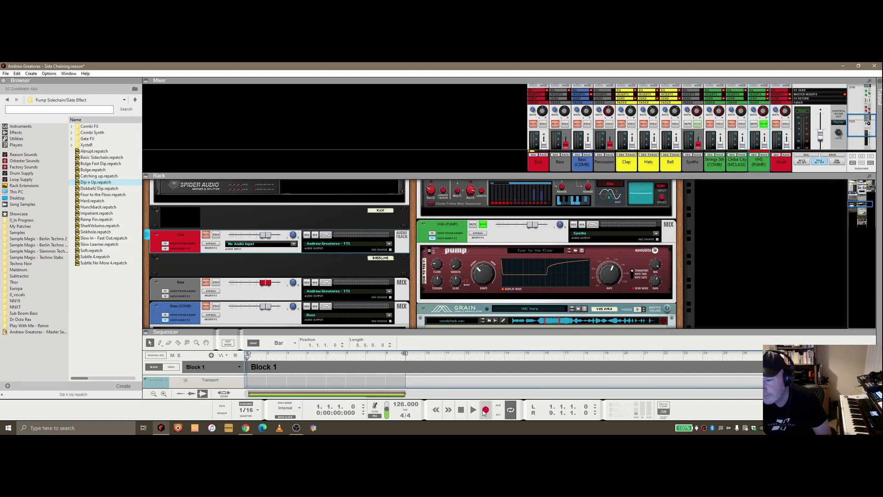
pyautogui.press('space')
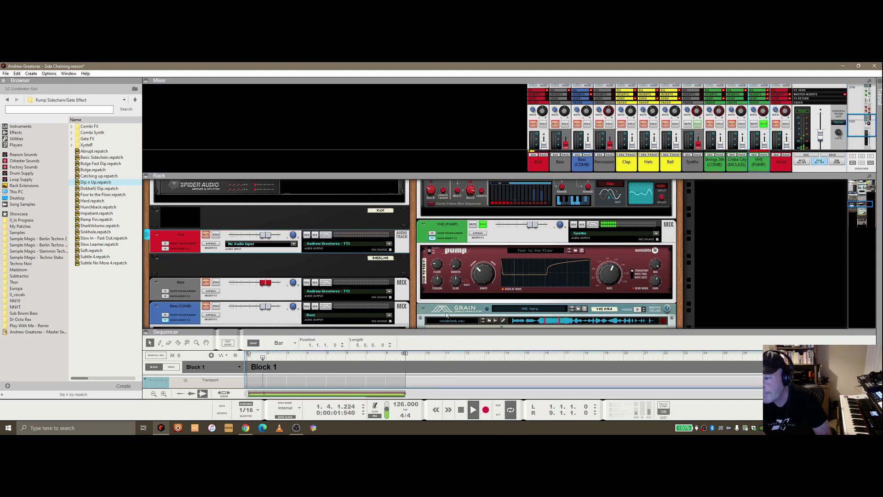
# Step: Lower the Pump's Floor to about -103, solo Kick alongside it, then stop playback
pyautogui.click(484, 277)
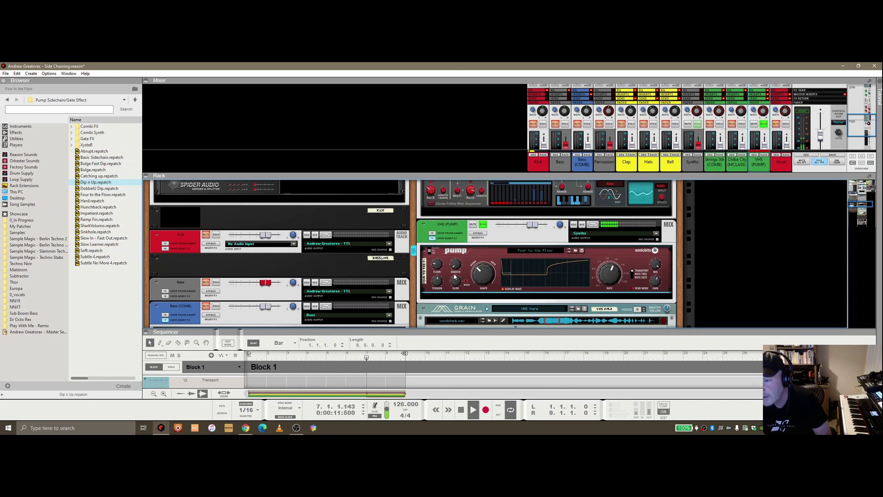
pyautogui.moveTo(441, 266)
pyautogui.moveTo(441, 266); pyautogui.dragTo(441, 271)
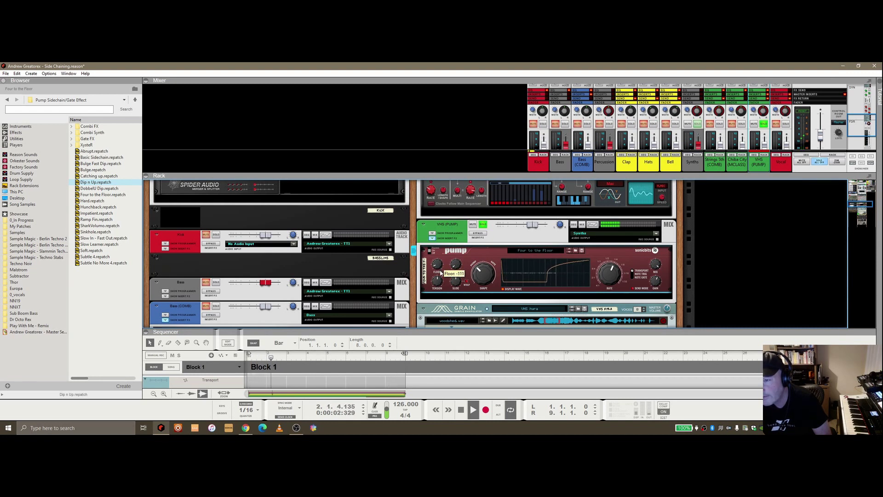
pyautogui.click(543, 125)
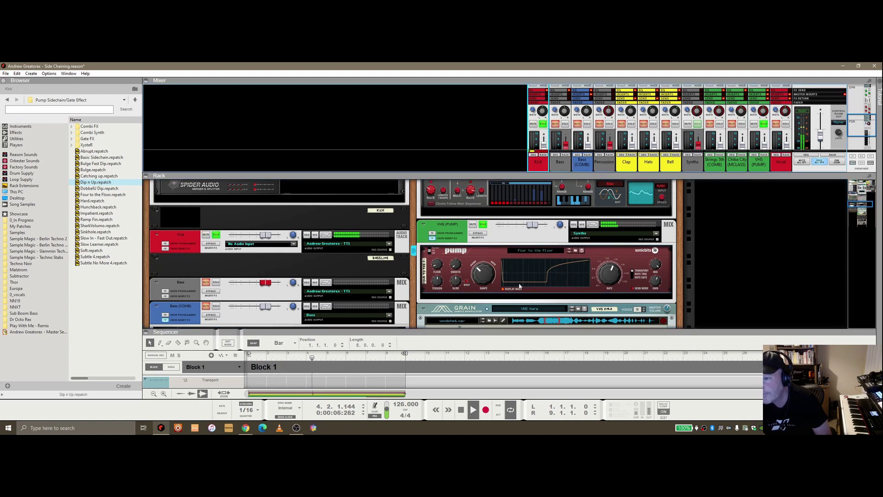
pyautogui.click(441, 267)
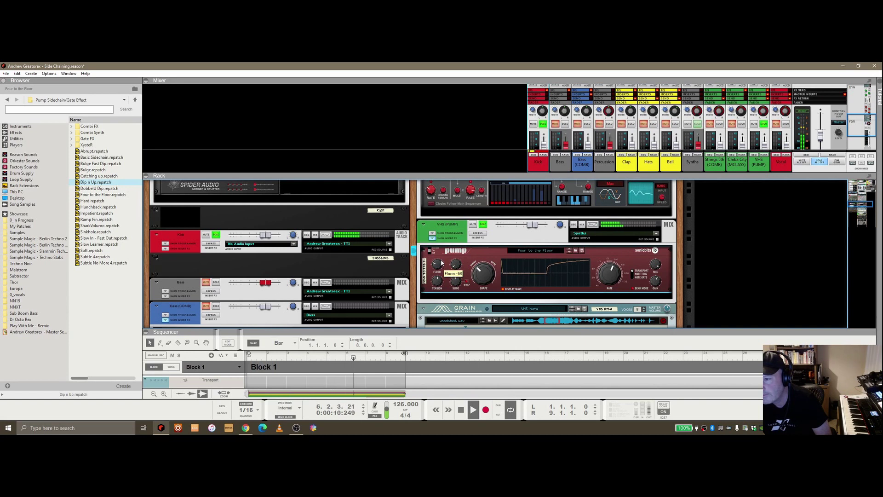
pyautogui.scroll(5, 441, 264)
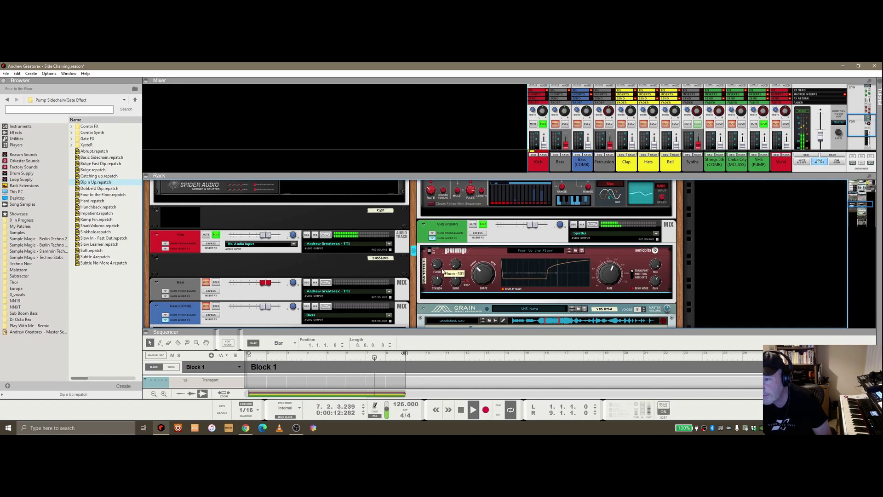
pyautogui.scroll(-10, 441, 266)
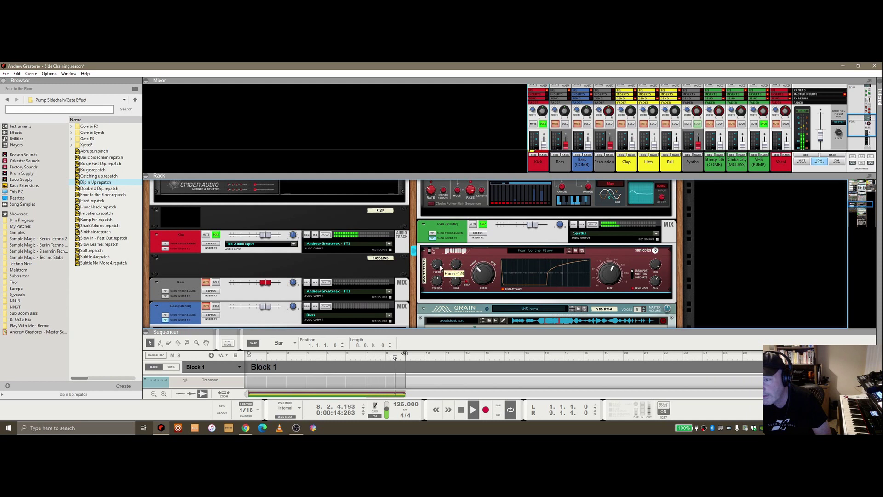
pyautogui.scroll(2, 440, 266)
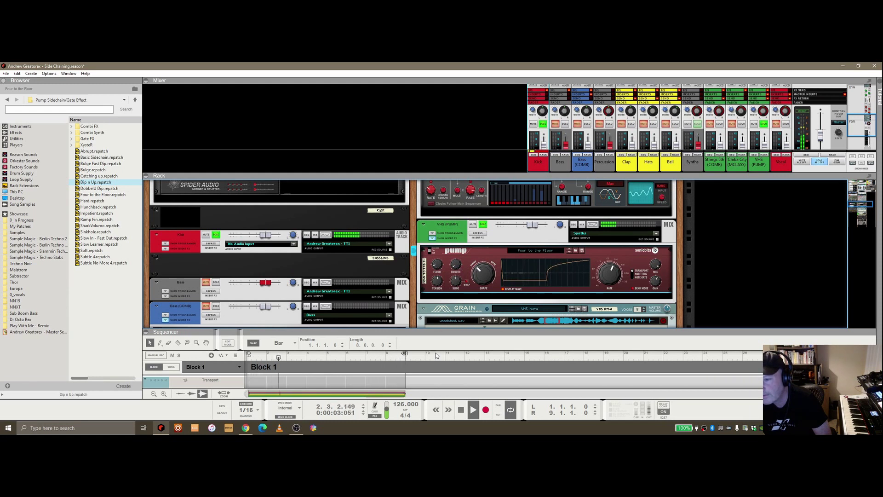
pyautogui.click(461, 411)
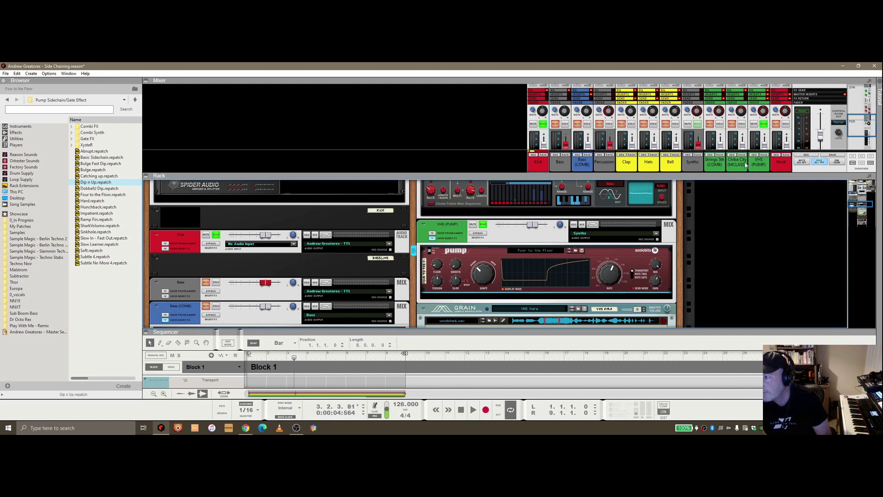
pyautogui.click(746, 165)
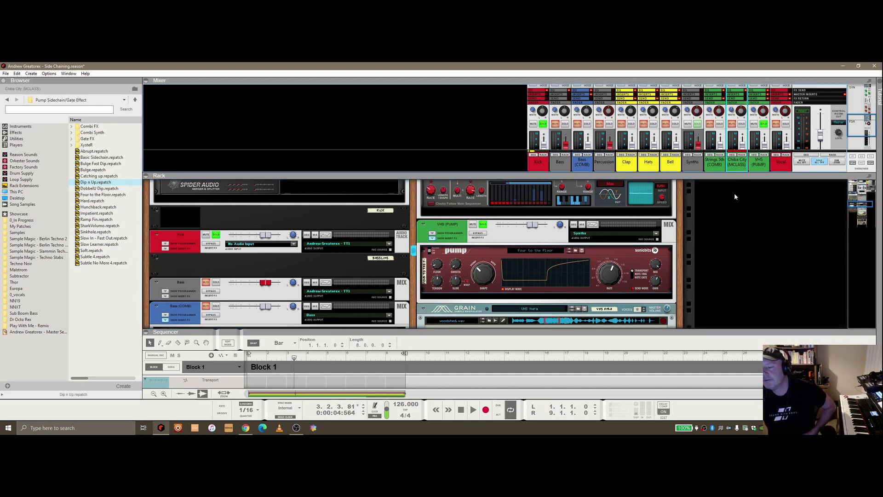